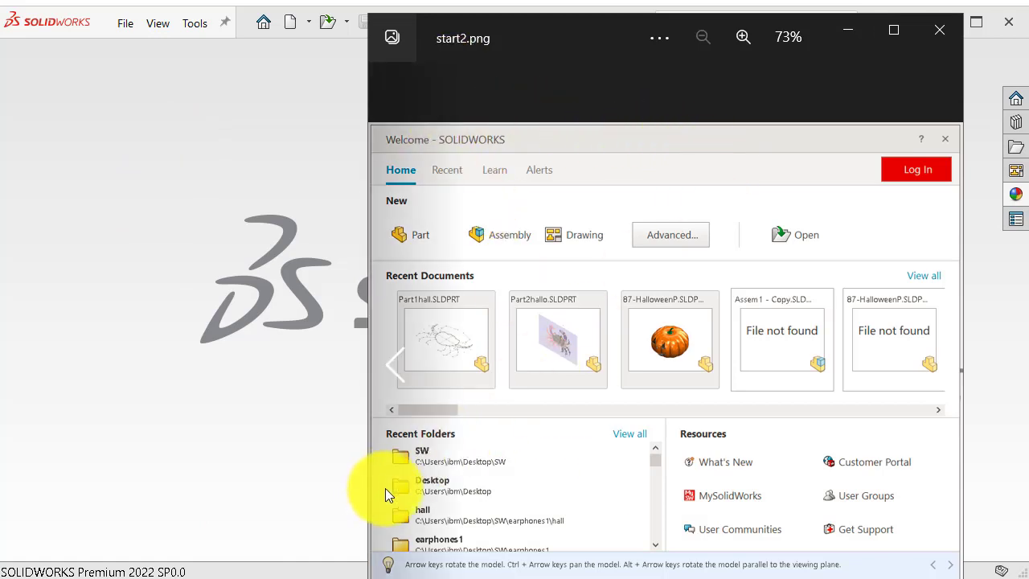
Step: Close the Photos reference image and the SOLIDWORKS Welcome dialog
{"action": "left_click_drag", "start_coordinate": [549, 13], "coordinate": [570, 3]}
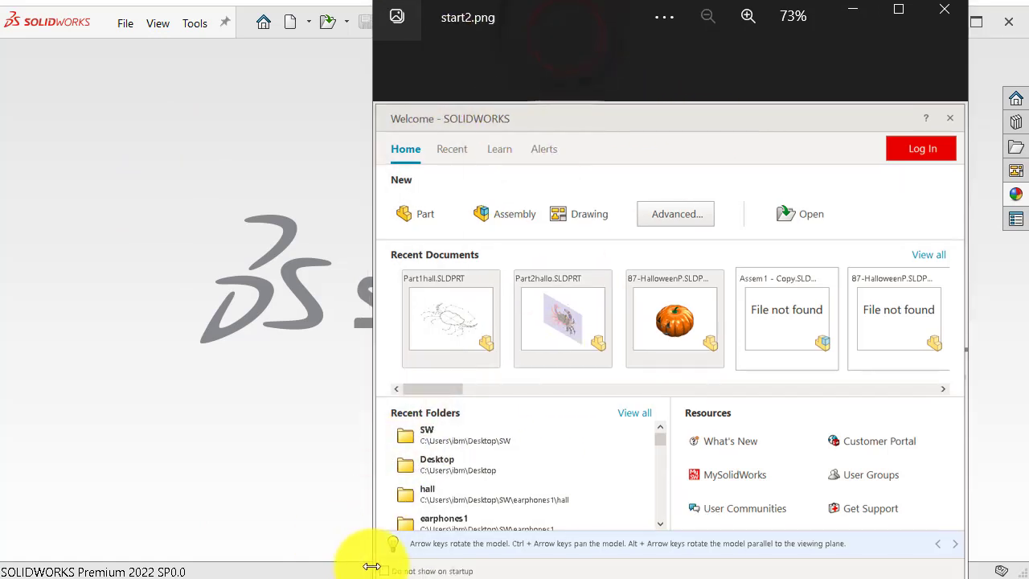
{"action": "left_click", "coordinate": [571, 6]}
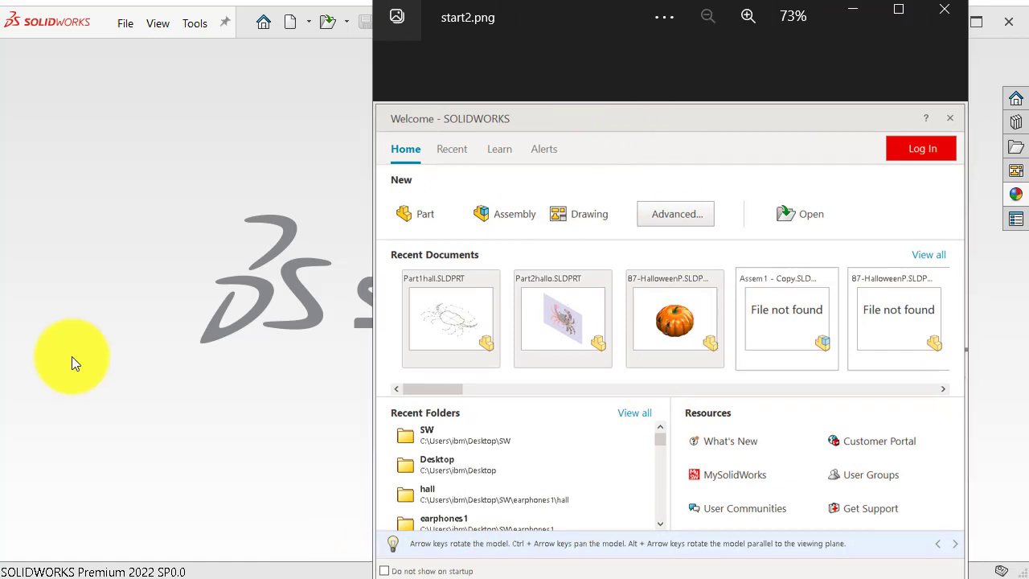
{"action": "left_click", "coordinate": [99, 305]}
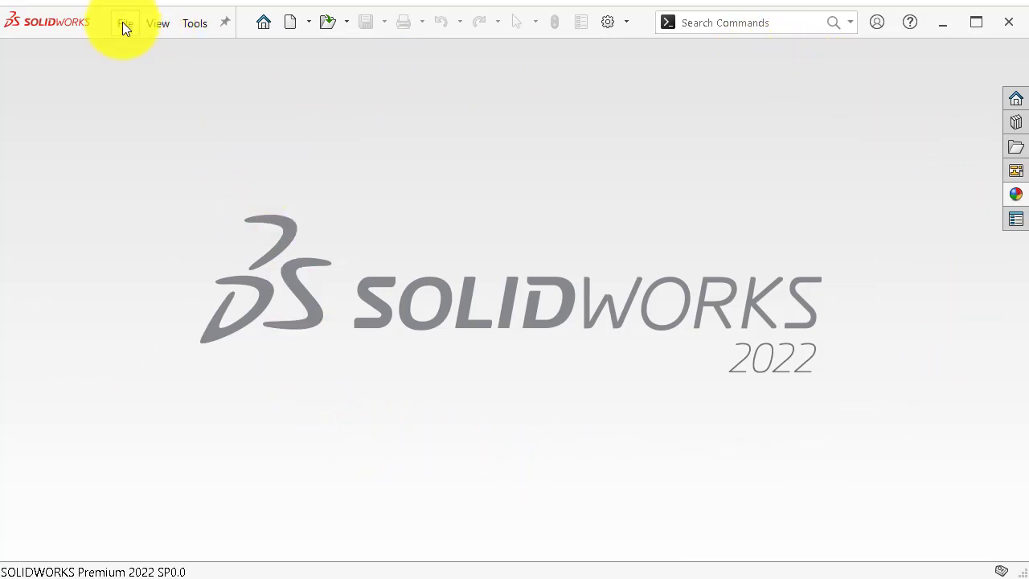
Step: Browse the Tools, File and View menus
{"action": "left_click", "coordinate": [188, 23]}
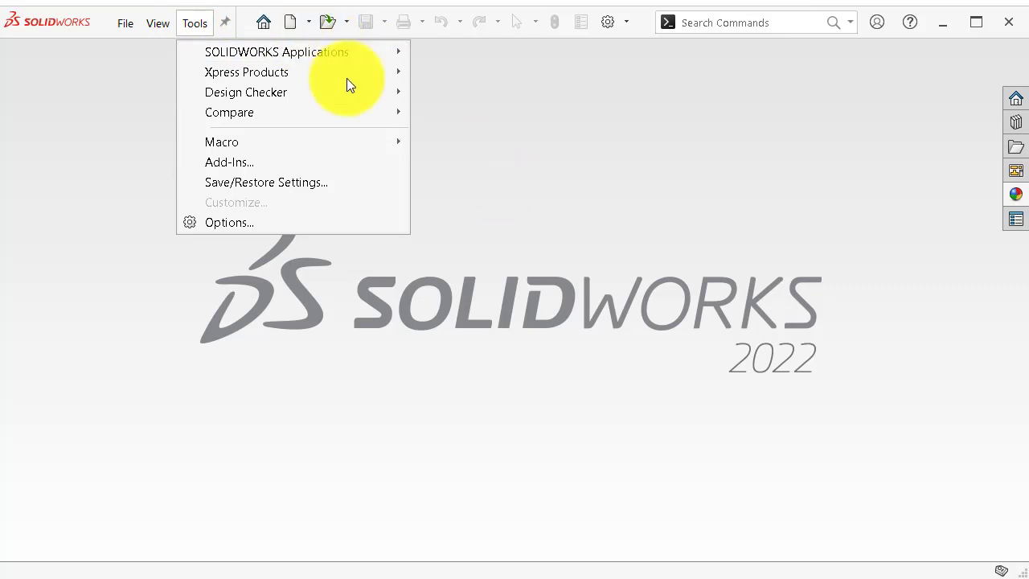
{"action": "left_click", "coordinate": [128, 33]}
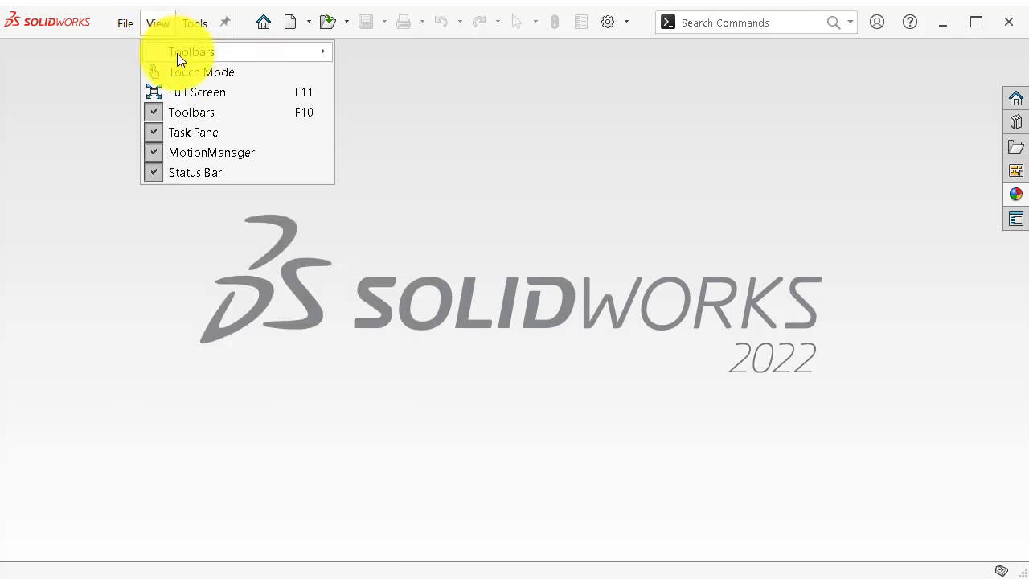
{"action": "left_click", "coordinate": [290, 29]}
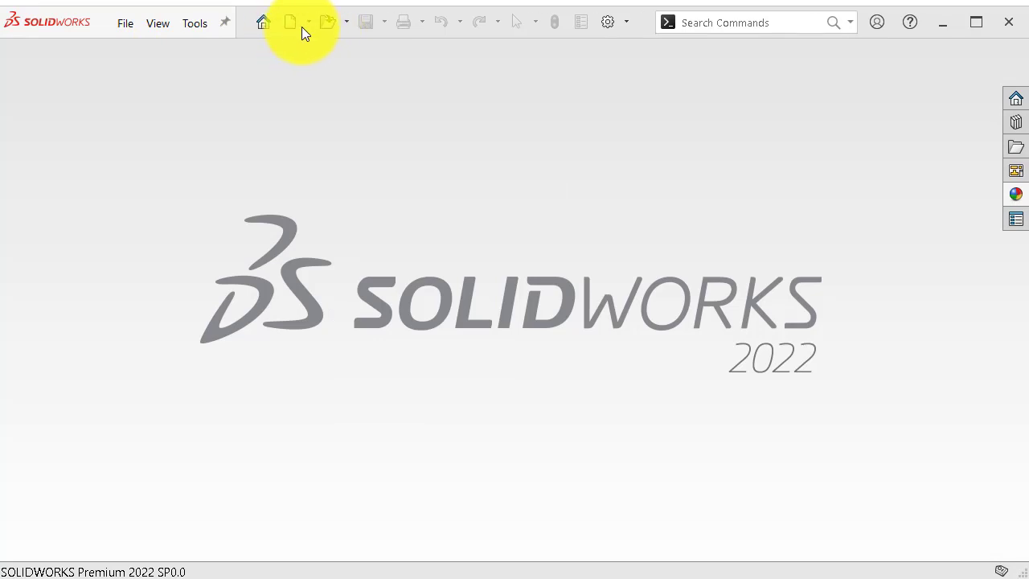
{"action": "left_click", "coordinate": [331, 28]}
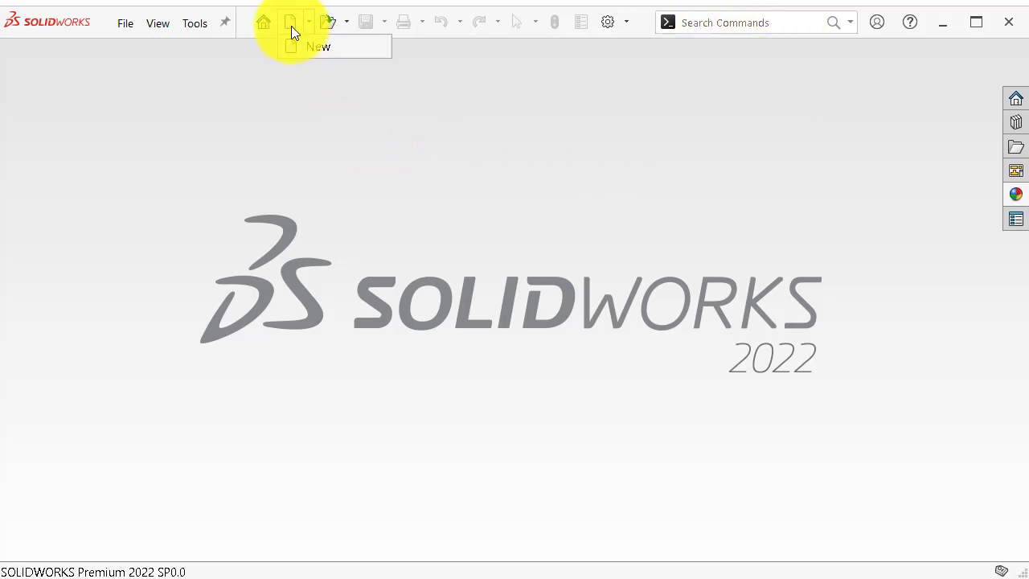
Step: Start a new document and pick the Part tile in the New SOLIDWORKS Document dialog
{"action": "left_click", "coordinate": [311, 46]}
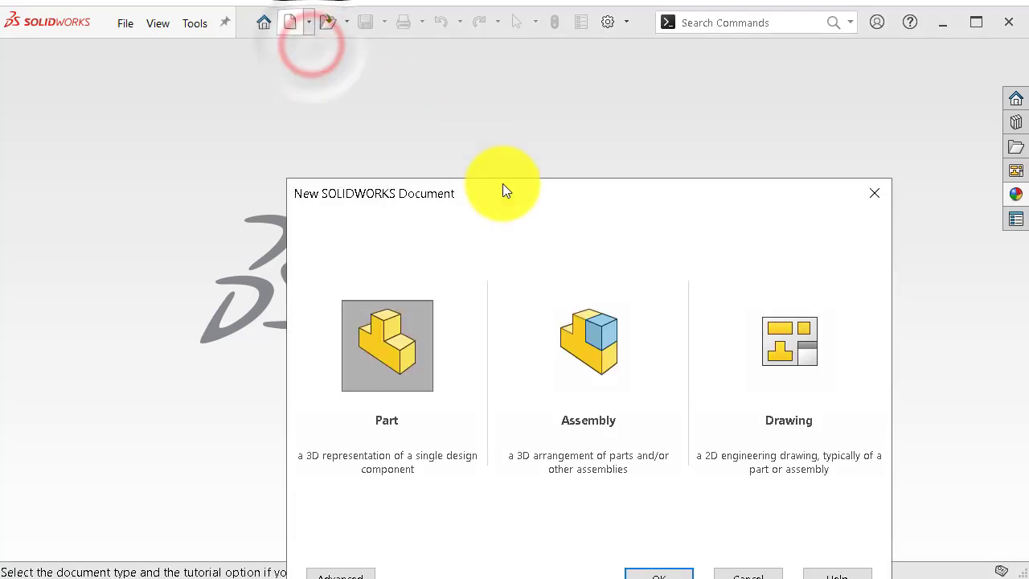
{"action": "left_click_drag", "start_coordinate": [506, 197], "coordinate": [464, 107]}
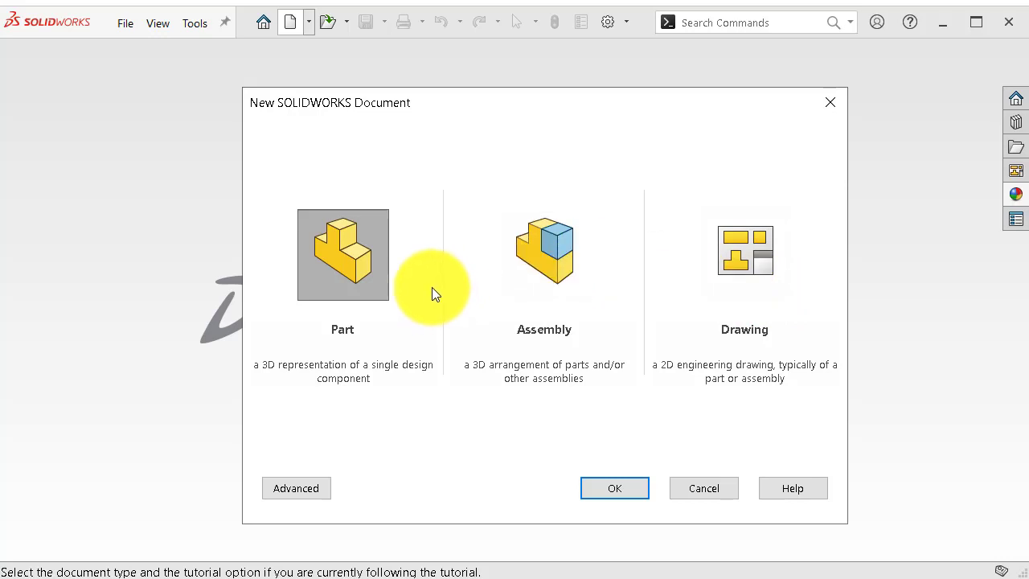
{"action": "left_click", "coordinate": [589, 488]}
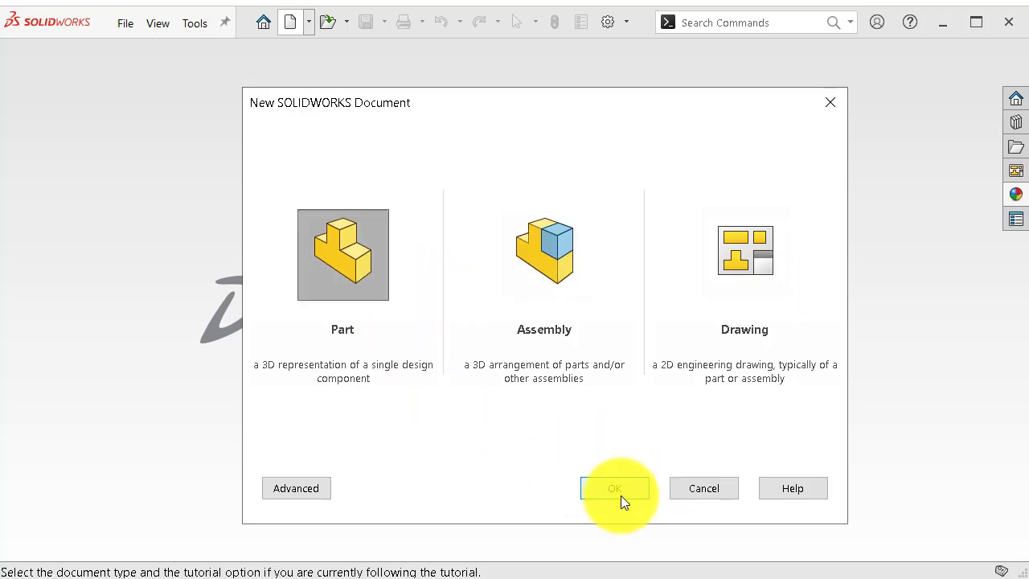
{"action": "left_click", "coordinate": [358, 277]}
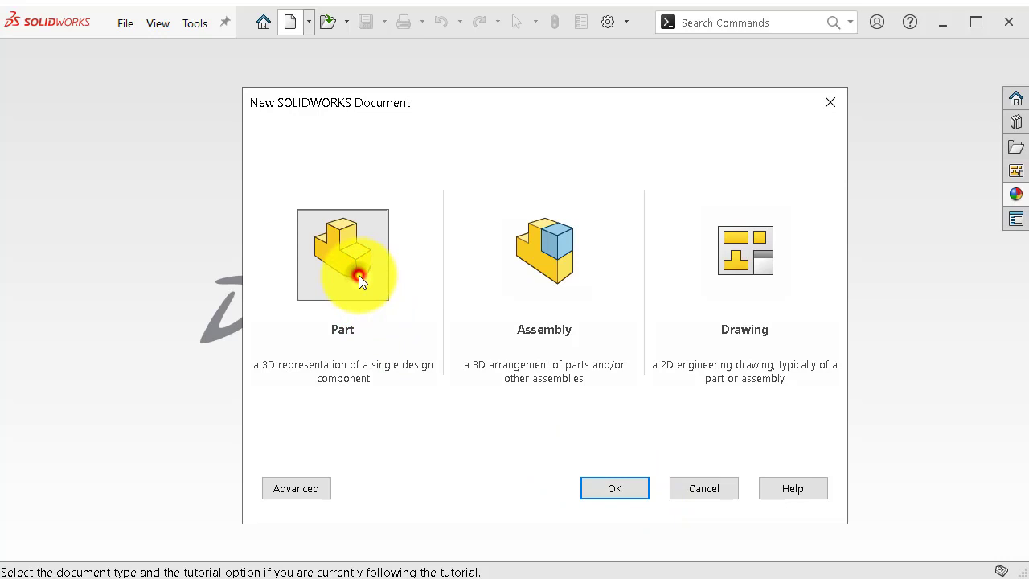
Step: Create Part8 from the Part template, then move its window and maximize it again
{"action": "left_click", "coordinate": [613, 491]}
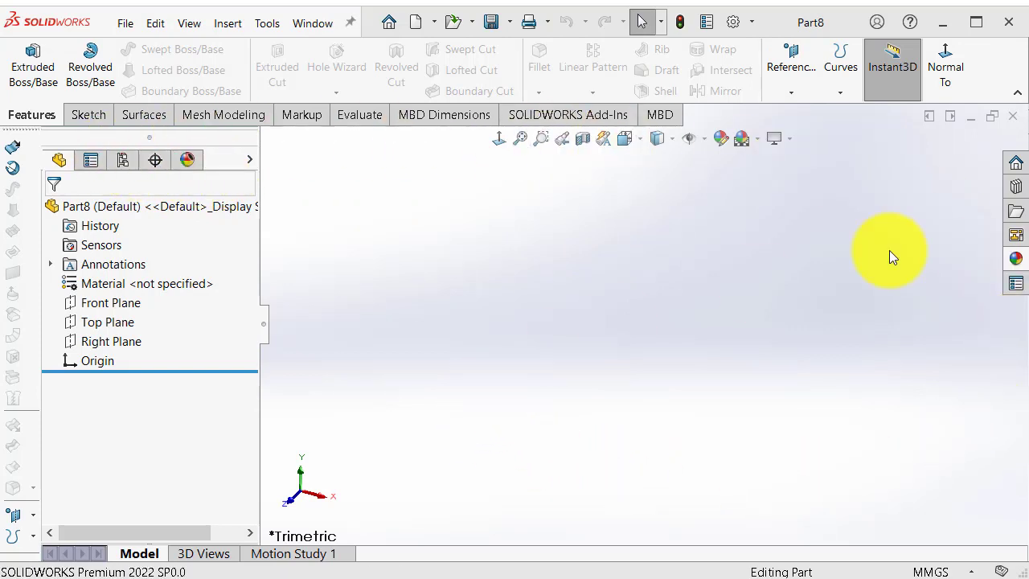
{"action": "left_click", "coordinate": [989, 119]}
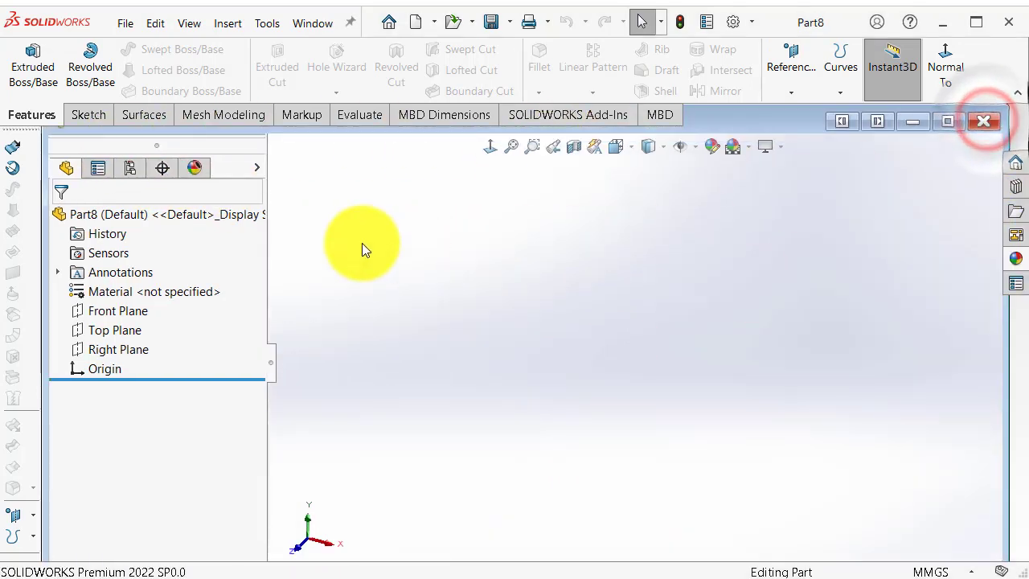
{"action": "left_click_drag", "start_coordinate": [803, 120], "coordinate": [819, 171]}
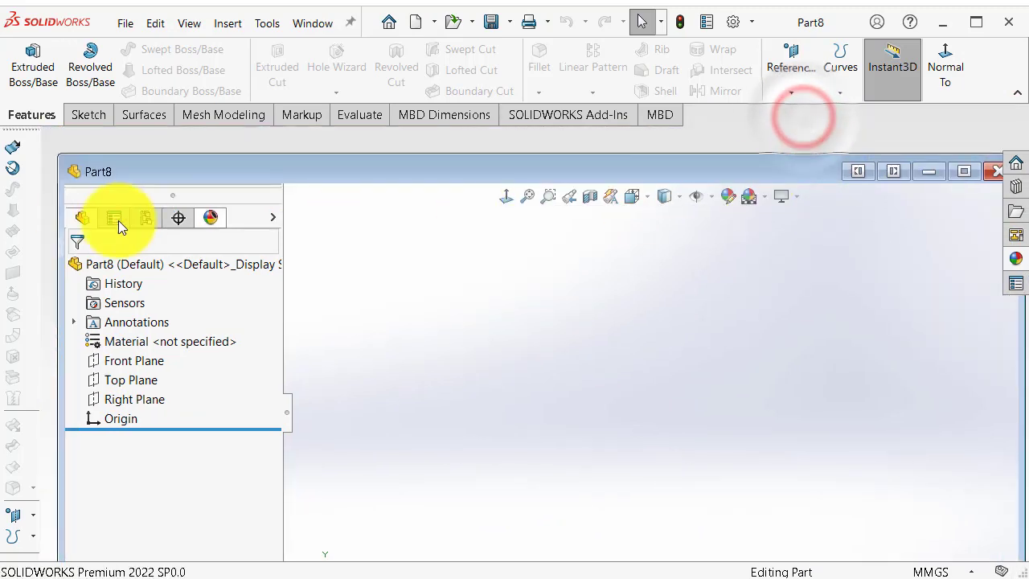
{"action": "left_click", "coordinate": [963, 172]}
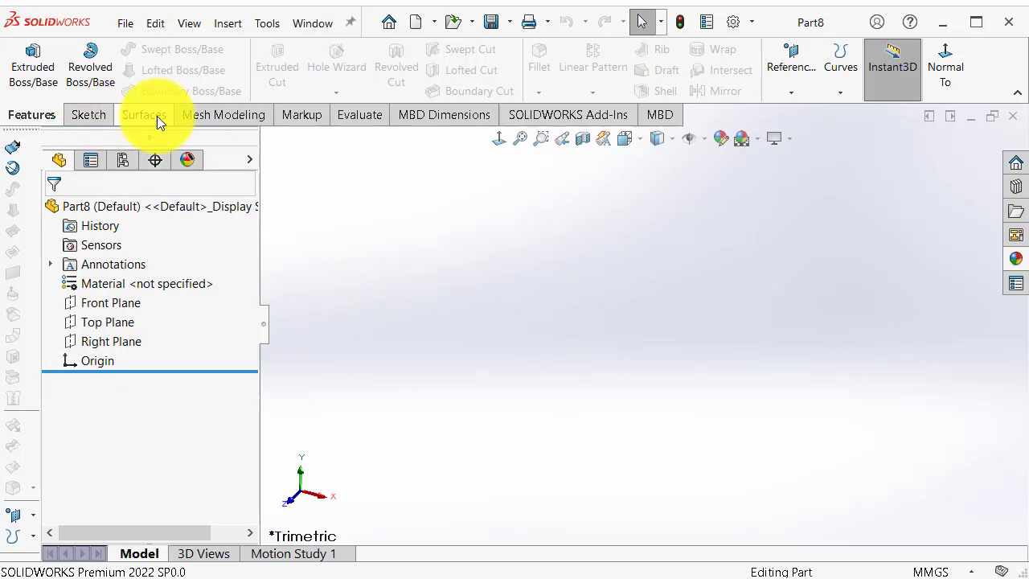
Step: Hide the Surfaces, Mesh Modeling and Markup tabs from the CommandManager
{"action": "right_click", "coordinate": [433, 114]}
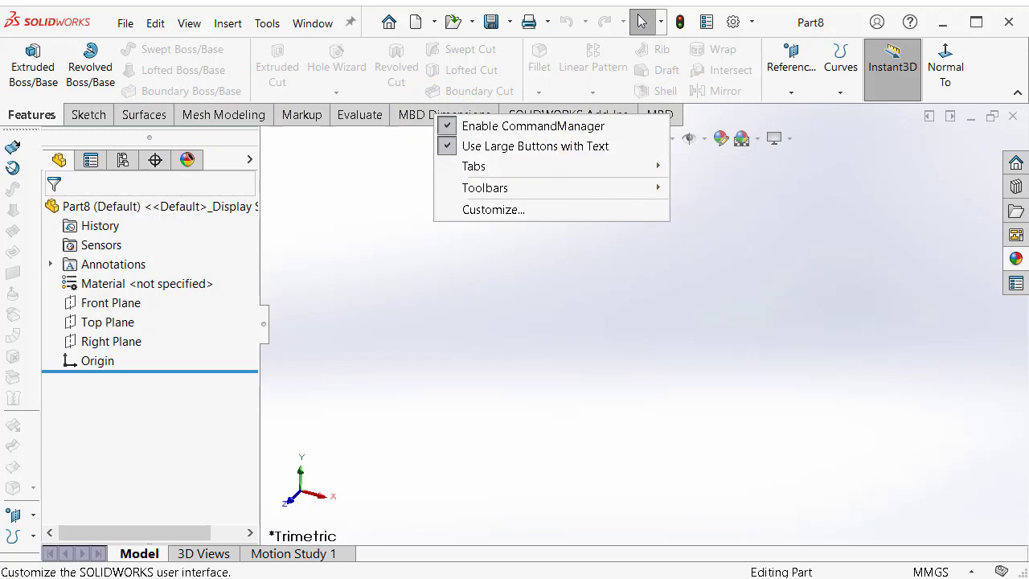
{"action": "left_click", "coordinate": [503, 332]}
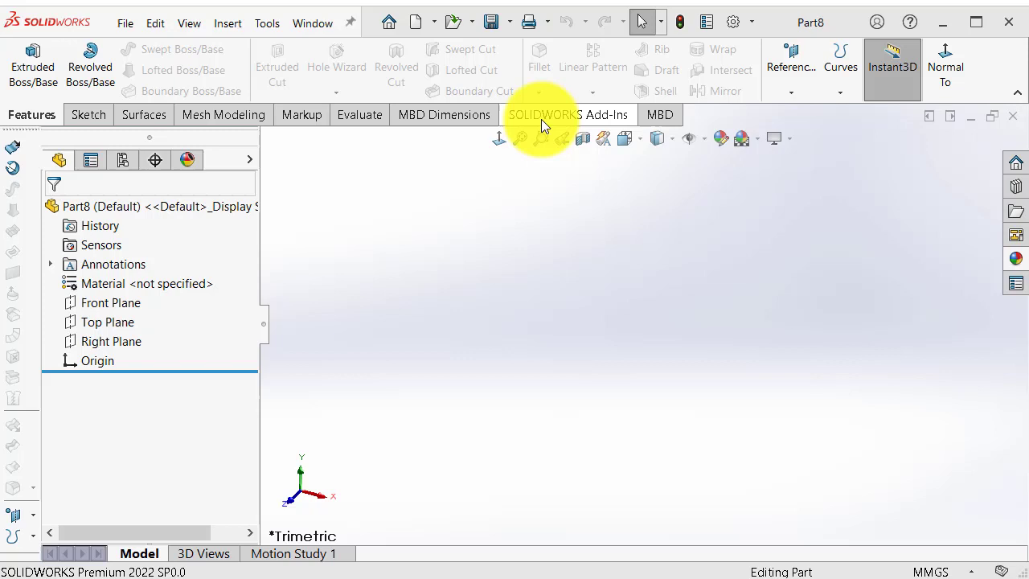
{"action": "right_click", "coordinate": [444, 116]}
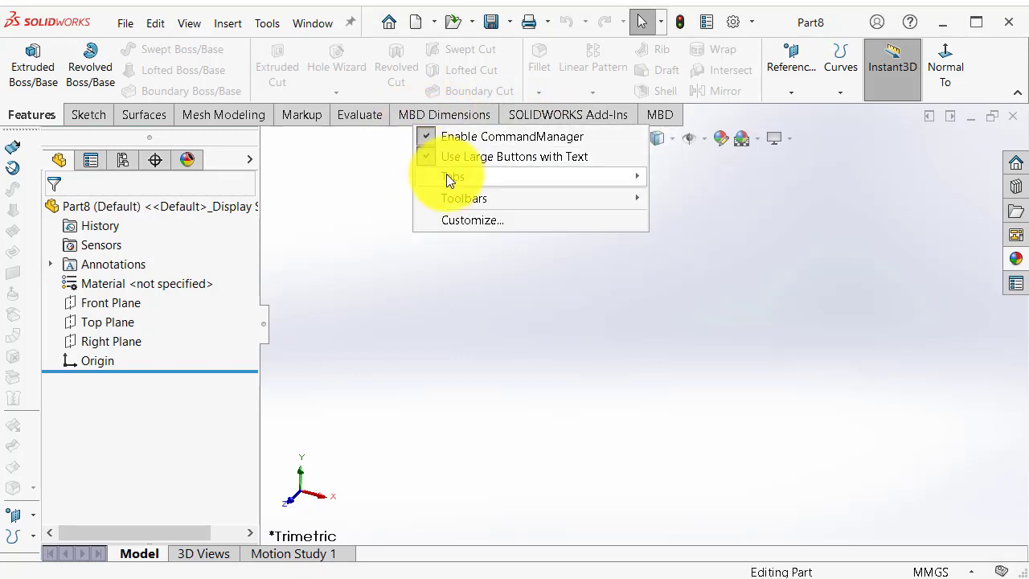
{"action": "mouse_move", "coordinate": [452, 176]}
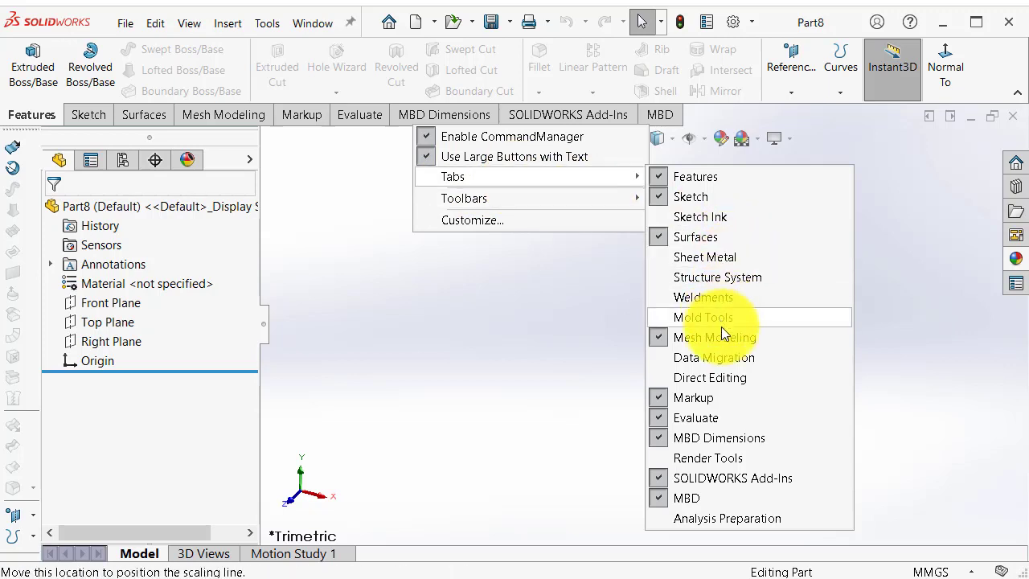
{"action": "left_click", "coordinate": [719, 236]}
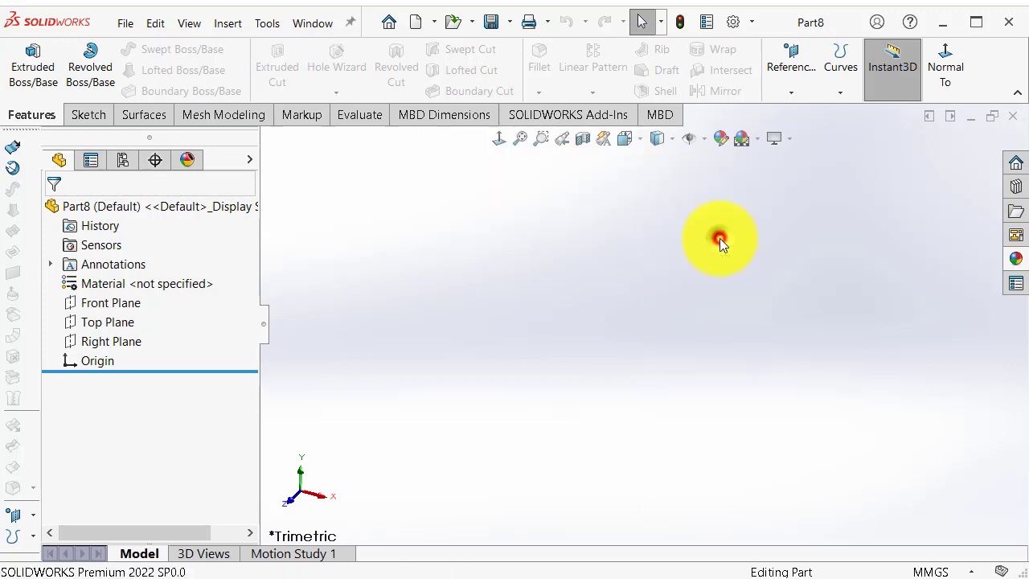
{"action": "right_click", "coordinate": [478, 114]}
{"action": "mouse_move", "coordinate": [519, 167]}
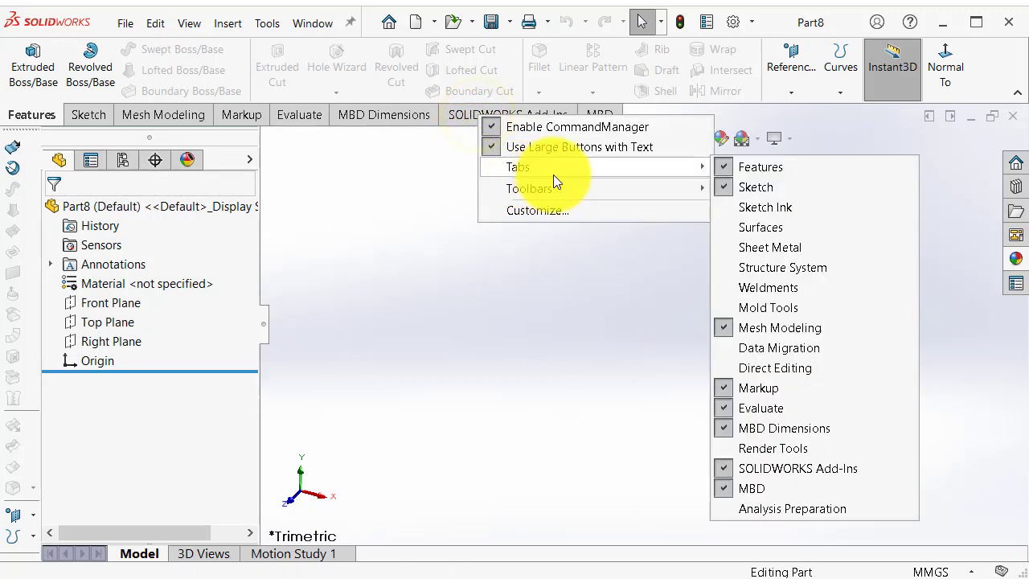
{"action": "left_click", "coordinate": [833, 326]}
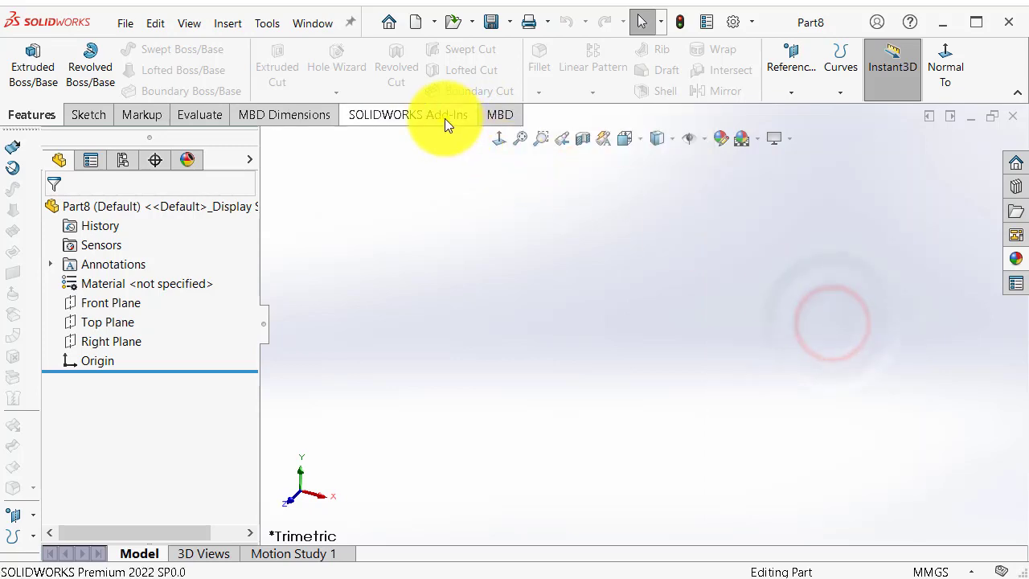
{"action": "right_click", "coordinate": [447, 119]}
{"action": "left_click", "coordinate": [725, 392]}
Step: Hide the Evaluate, MBD Dimensions, SOLIDWORKS Add-Ins and MBD tabs, leaving Features and Sketch
{"action": "right_click", "coordinate": [372, 117]}
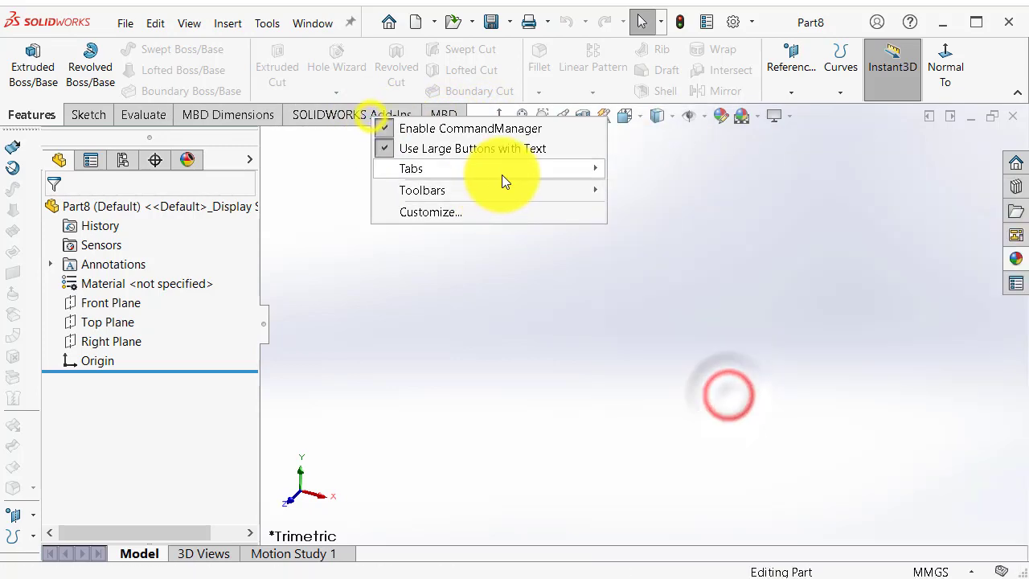
{"action": "left_click", "coordinate": [737, 470]}
{"action": "right_click", "coordinate": [313, 111]}
{"action": "left_click", "coordinate": [639, 420]}
{"action": "right_click", "coordinate": [197, 117]}
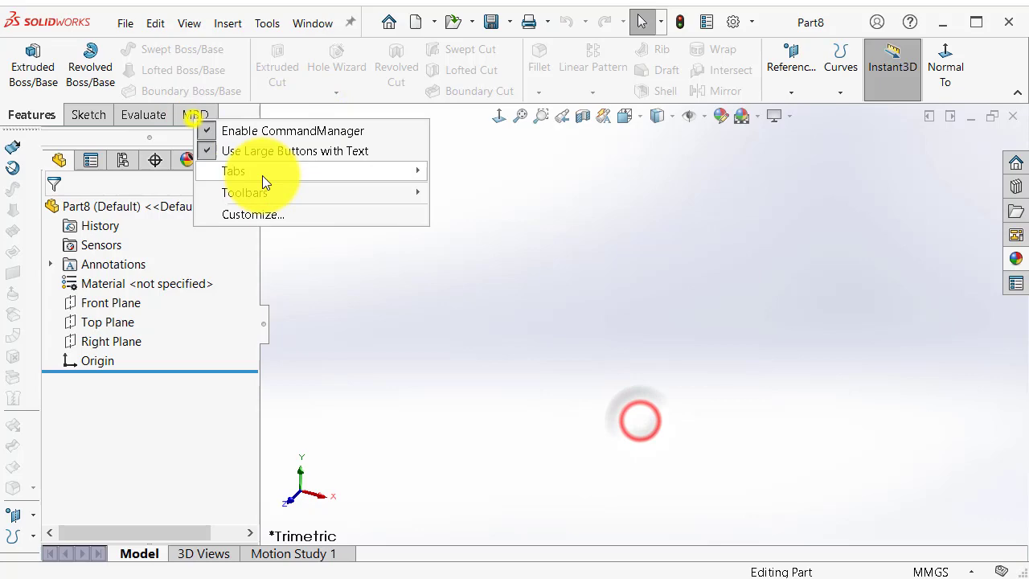
{"action": "left_click", "coordinate": [536, 418]}
{"action": "right_click", "coordinate": [133, 114]}
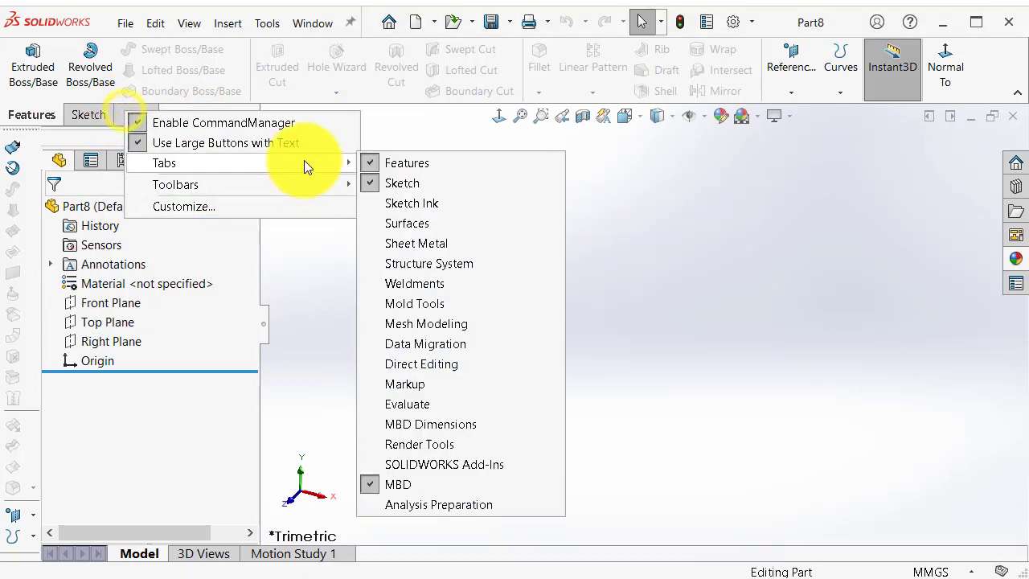
{"action": "left_click", "coordinate": [440, 486]}
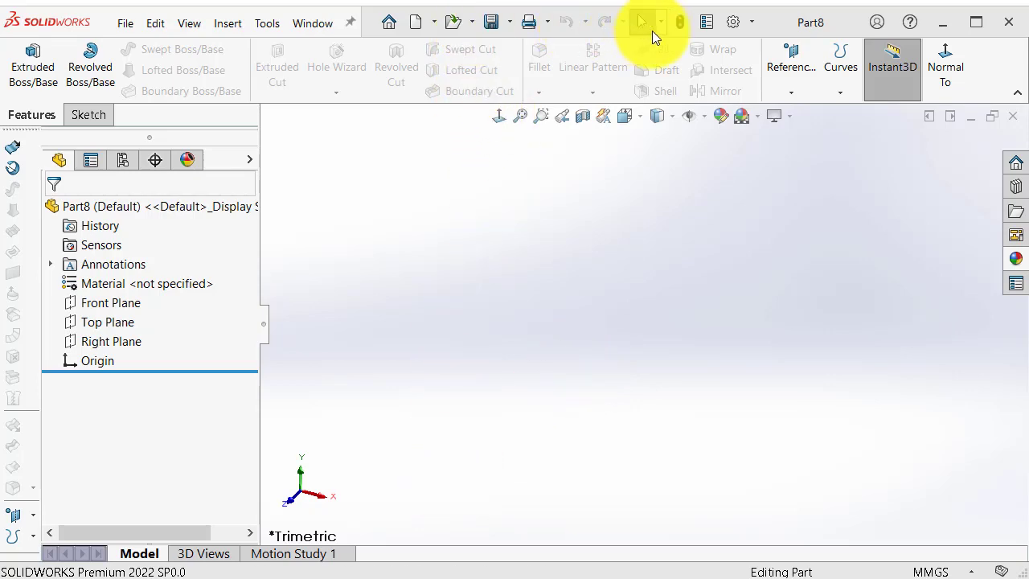
{"action": "left_click", "coordinate": [734, 22]}
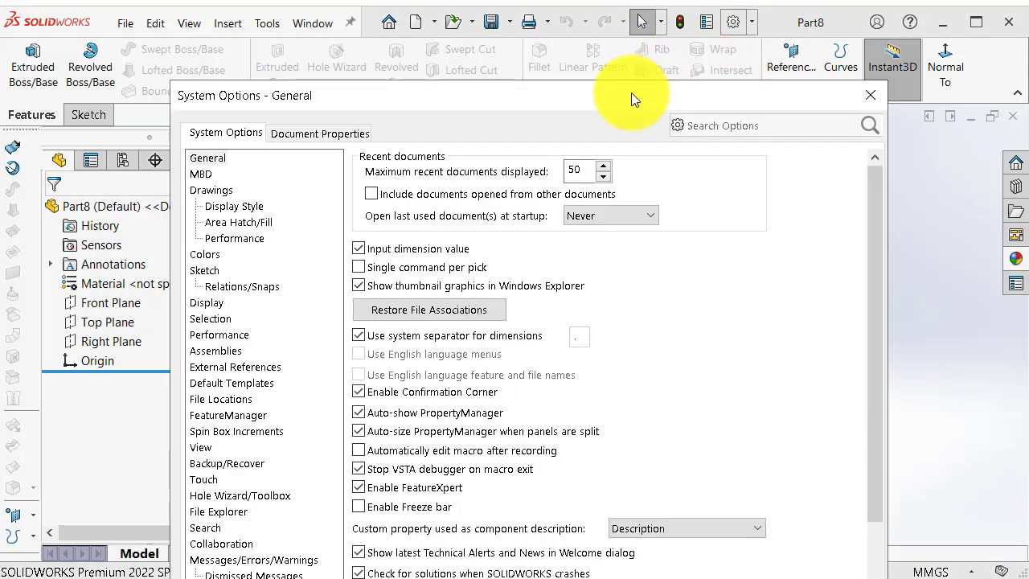
{"action": "left_click_drag", "start_coordinate": [622, 94], "coordinate": [637, 18]}
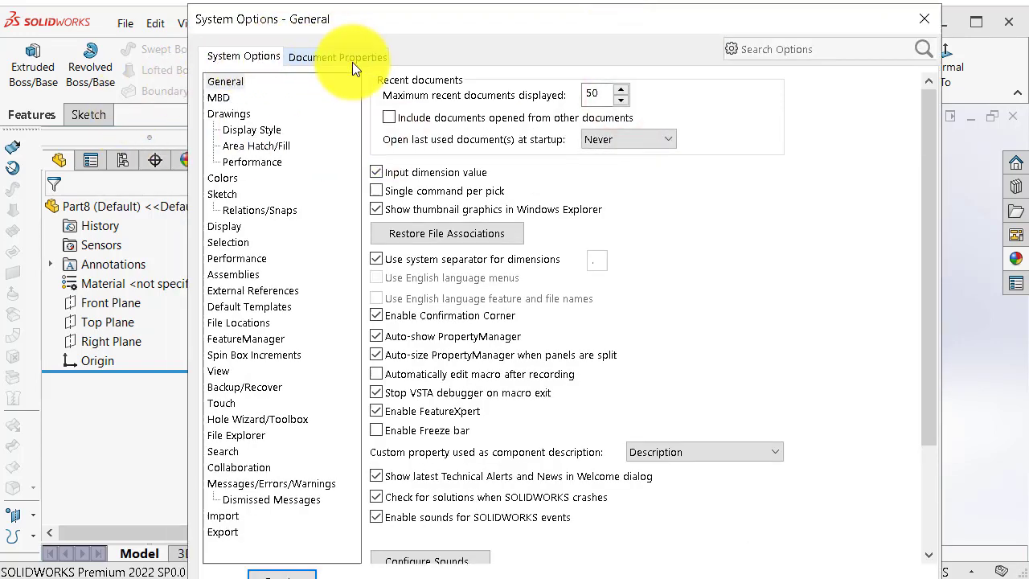
{"action": "left_click", "coordinate": [330, 51]}
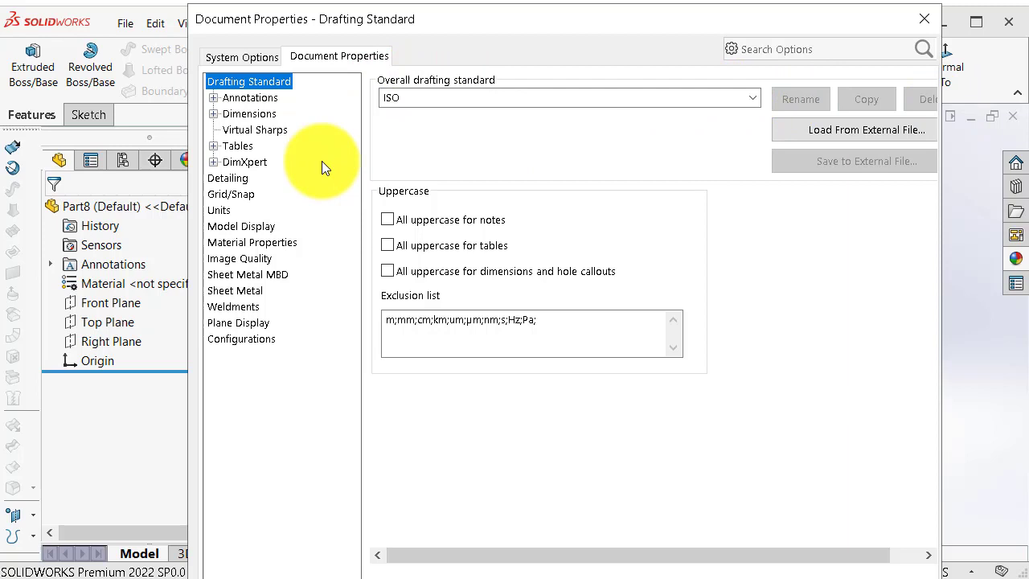
{"action": "left_click", "coordinate": [218, 210]}
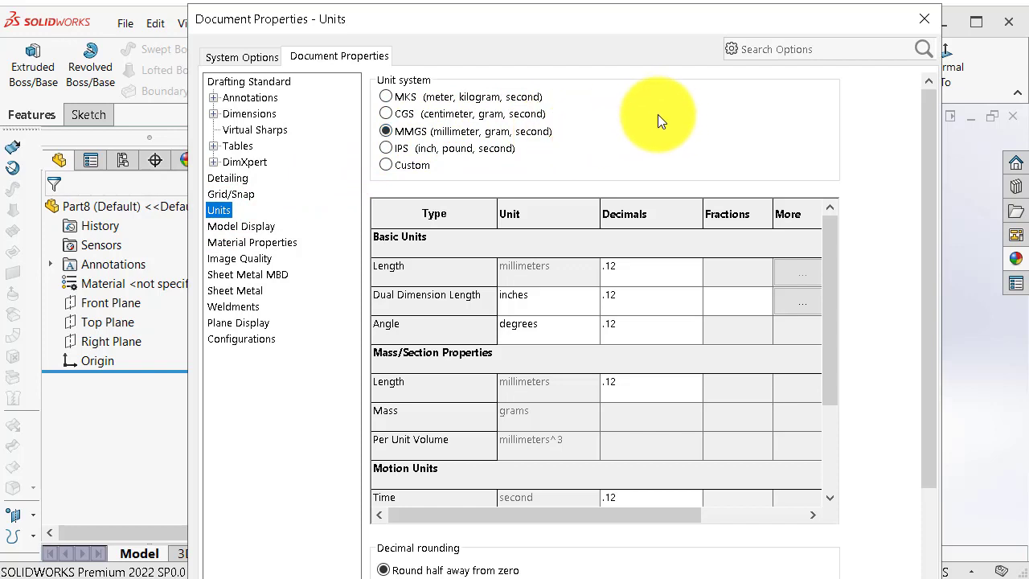
{"action": "left_click_drag", "start_coordinate": [619, 19], "coordinate": [587, 8]}
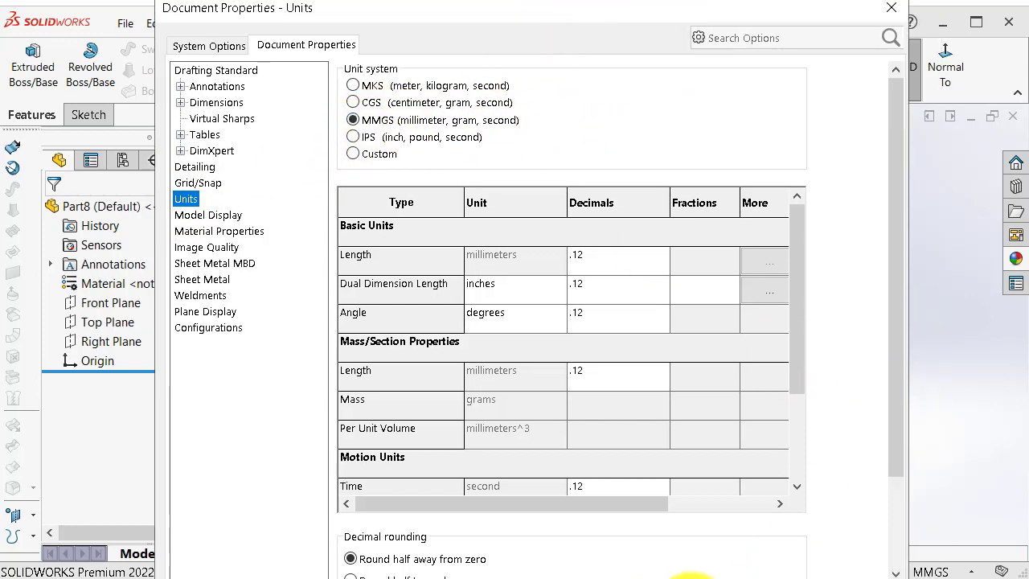
{"action": "left_click", "coordinate": [691, 577]}
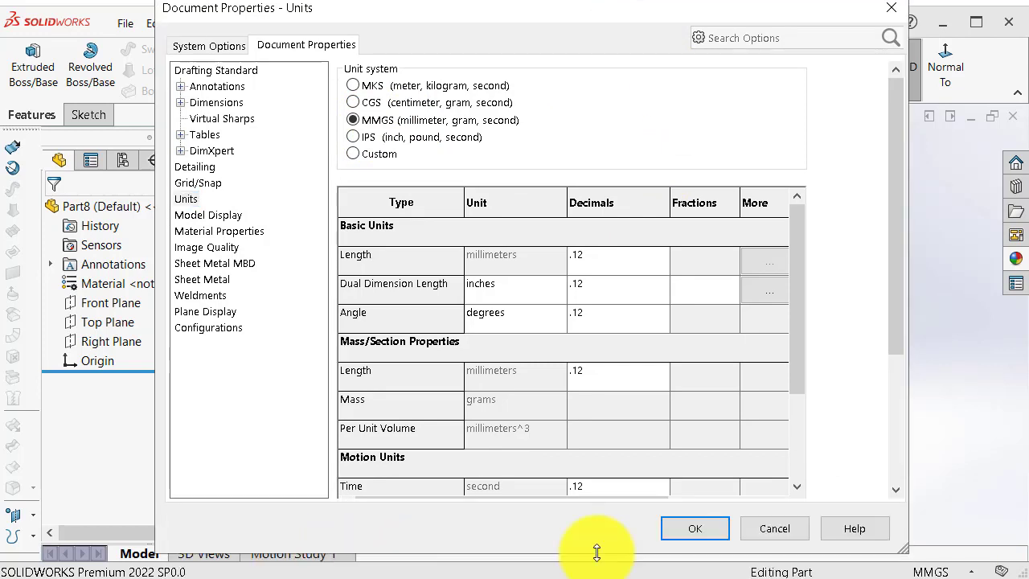
{"action": "left_click", "coordinate": [696, 531]}
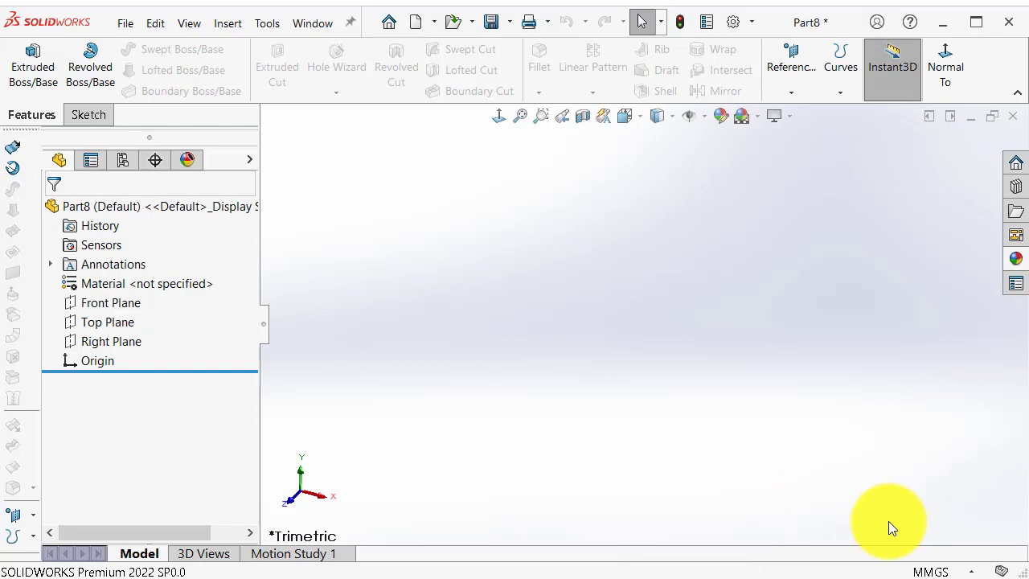
Step: Check the MMGS unit system choices, then bring up the Options gear dropdown
{"action": "left_click", "coordinate": [967, 570]}
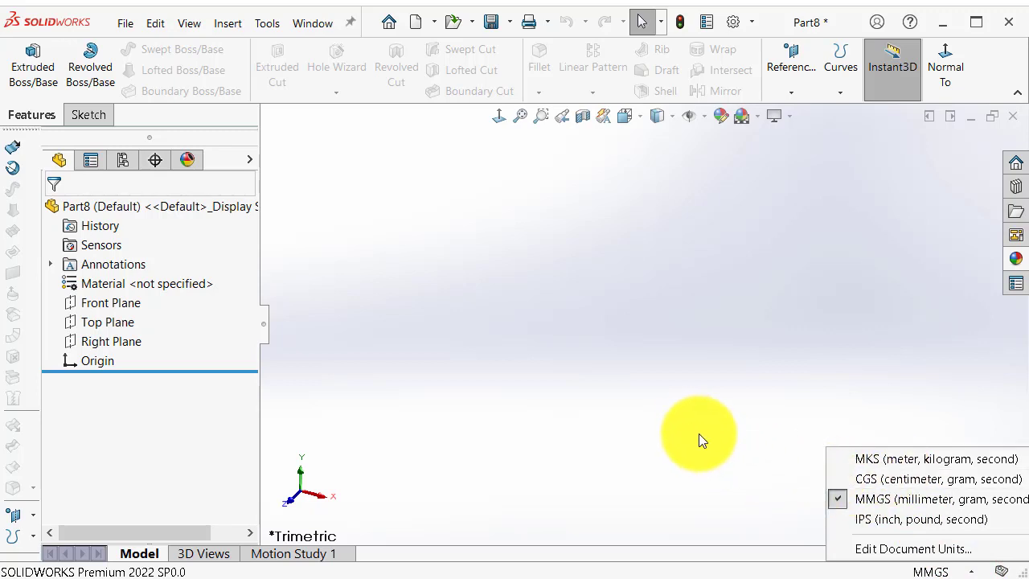
{"action": "left_click", "coordinate": [694, 423]}
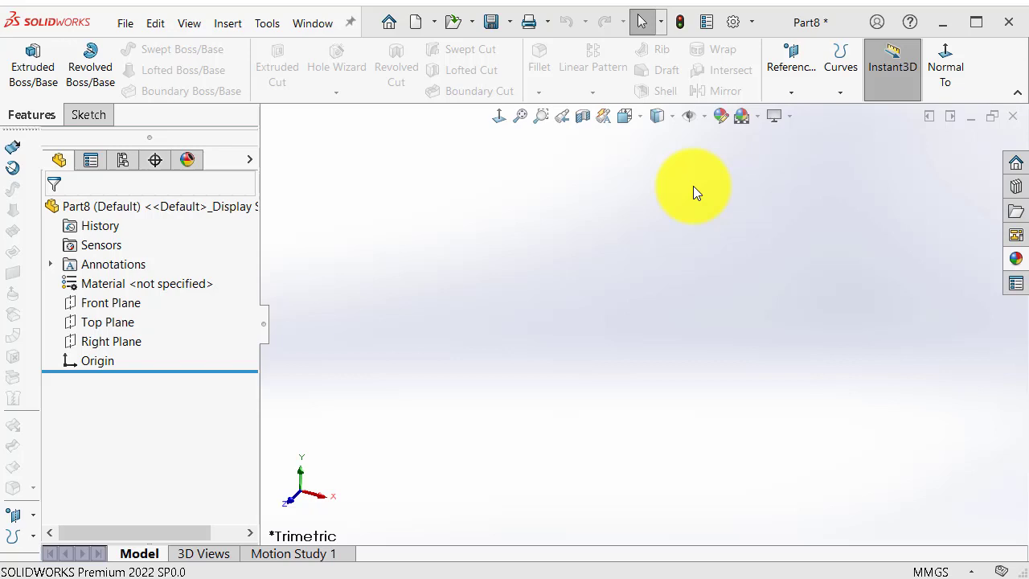
{"action": "left_click", "coordinate": [752, 22]}
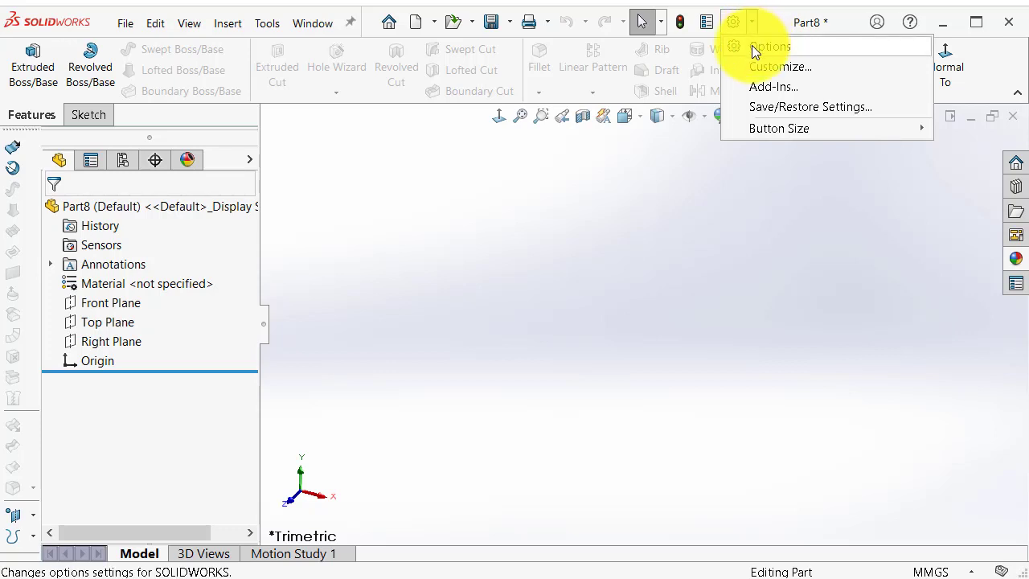
{"action": "left_click", "coordinate": [750, 92]}
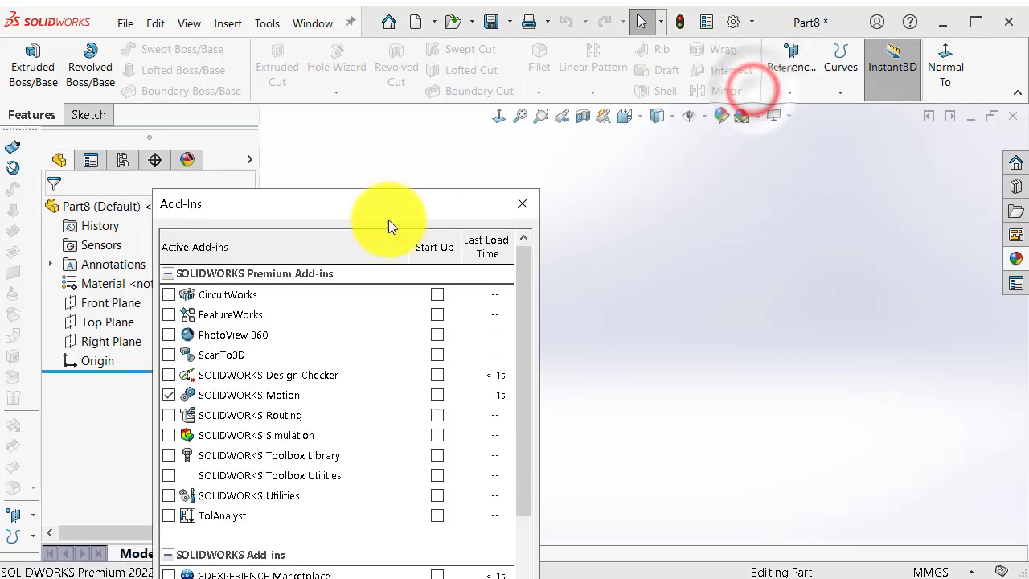
{"action": "left_click_drag", "start_coordinate": [363, 209], "coordinate": [513, 70]}
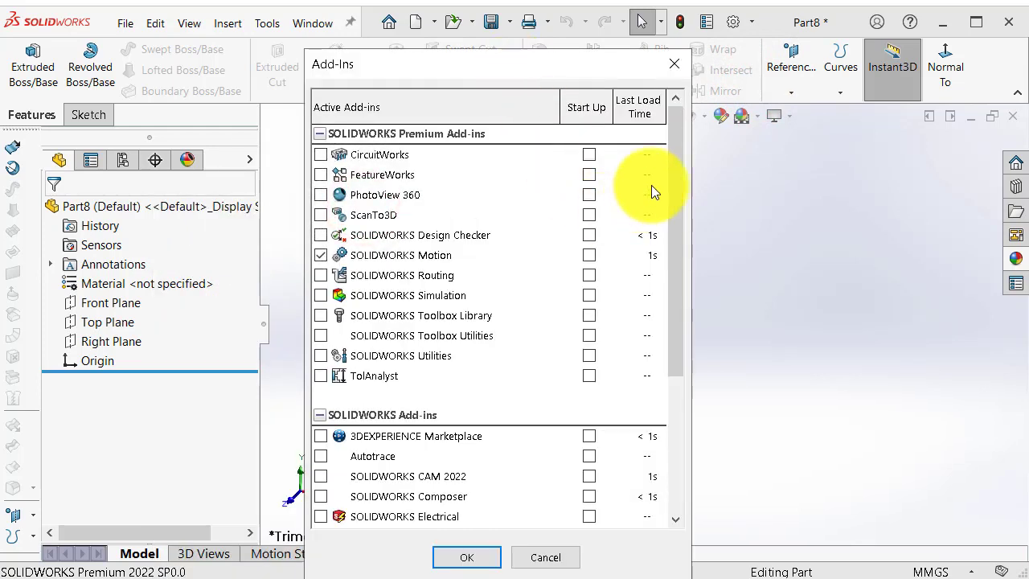
{"action": "mouse_move", "coordinate": [679, 164]}
{"action": "left_mouse_down"}
{"action": "mouse_move", "coordinate": [676, 297]}
{"action": "mouse_move", "coordinate": [690, 165]}
{"action": "left_mouse_up"}
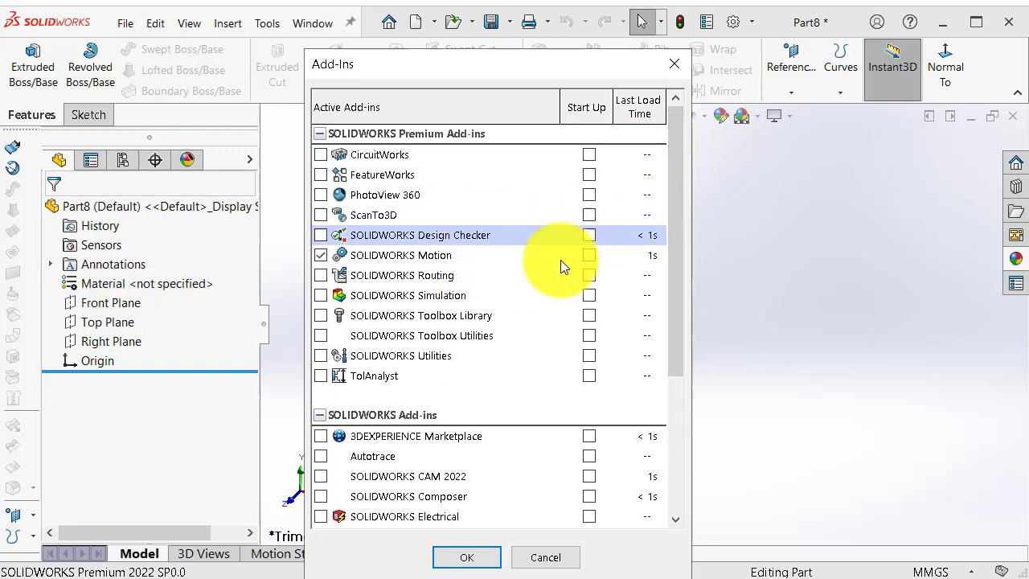
{"action": "left_click_drag", "start_coordinate": [680, 234], "coordinate": [680, 275]}
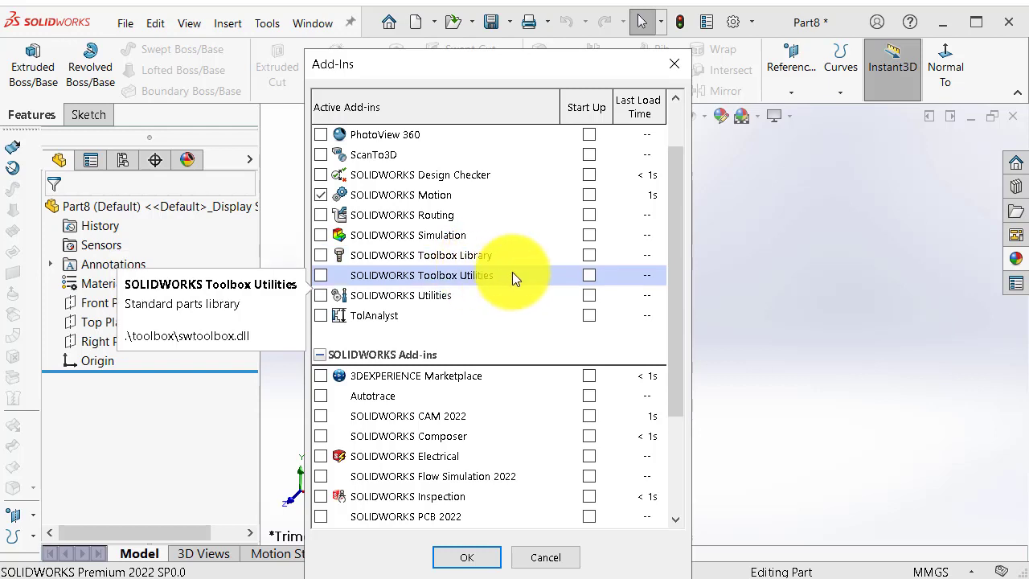
{"action": "mouse_move", "coordinate": [680, 278]}
{"action": "left_mouse_down"}
{"action": "mouse_move", "coordinate": [681, 317]}
{"action": "mouse_move", "coordinate": [679, 242]}
{"action": "left_mouse_up"}
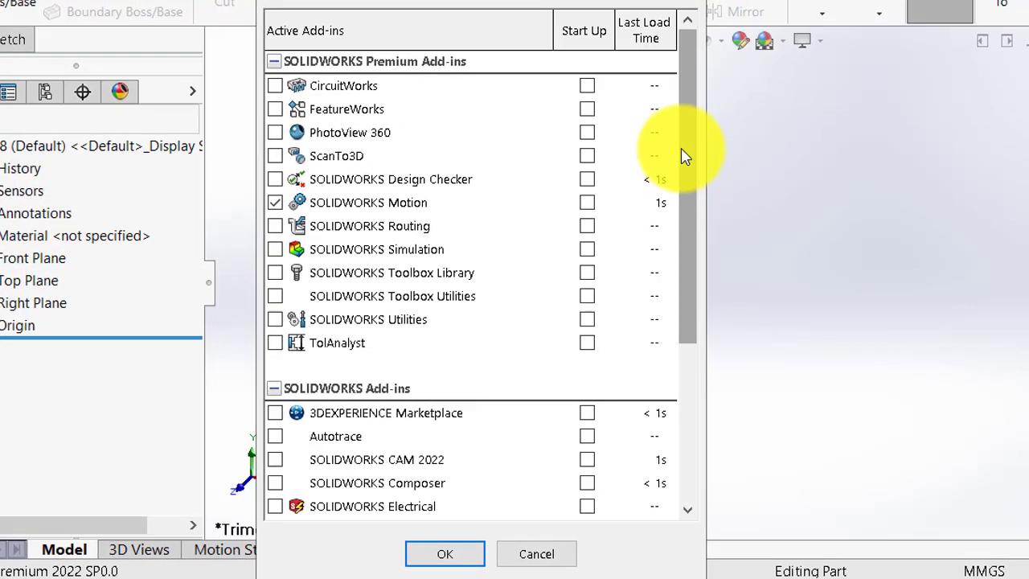
{"action": "left_click_drag", "start_coordinate": [672, 205], "coordinate": [672, 245]}
{"action": "left_click_drag", "start_coordinate": [682, 197], "coordinate": [682, 270]}
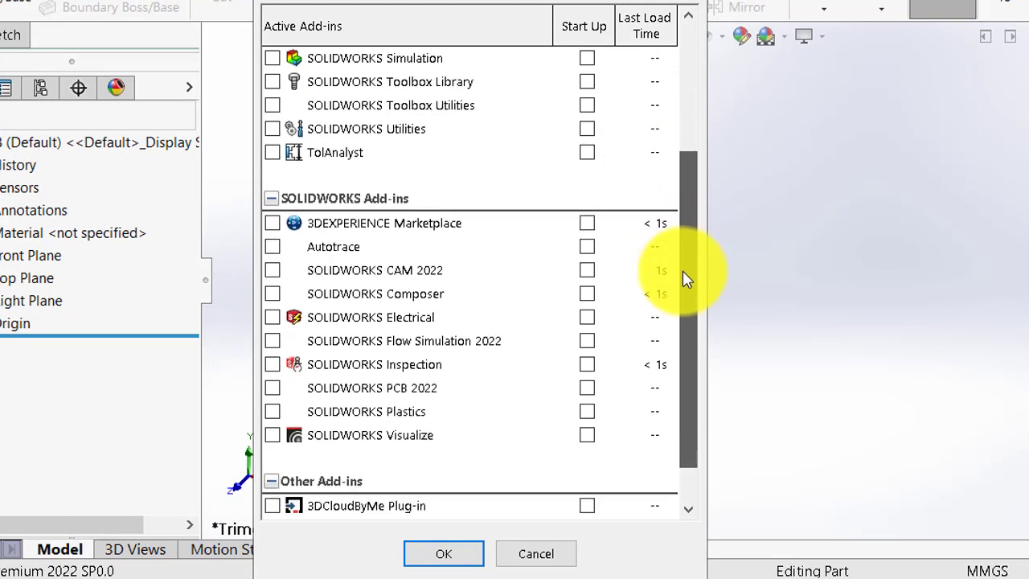
{"action": "left_click", "coordinate": [342, 395]}
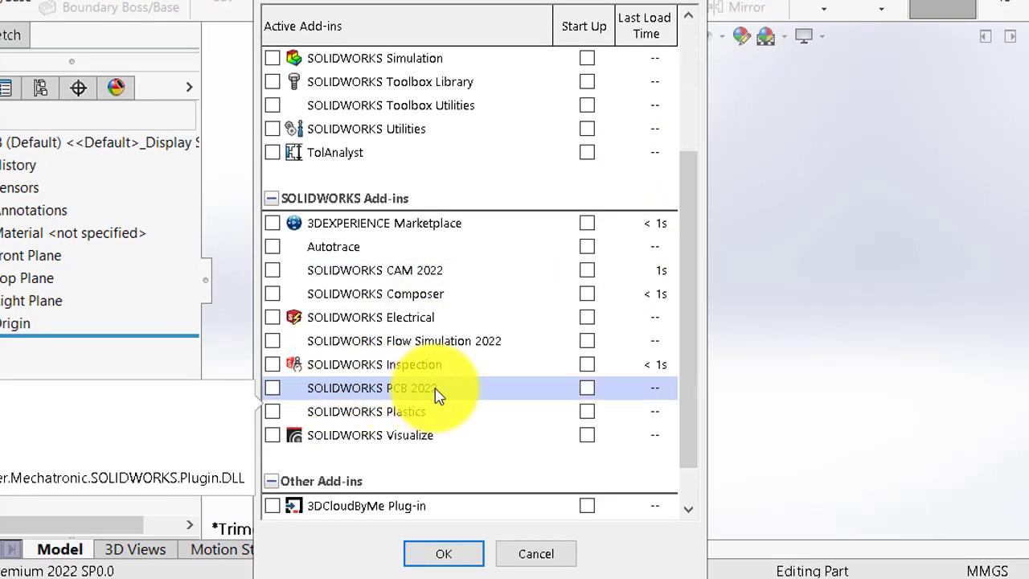
{"action": "left_click", "coordinate": [426, 299]}
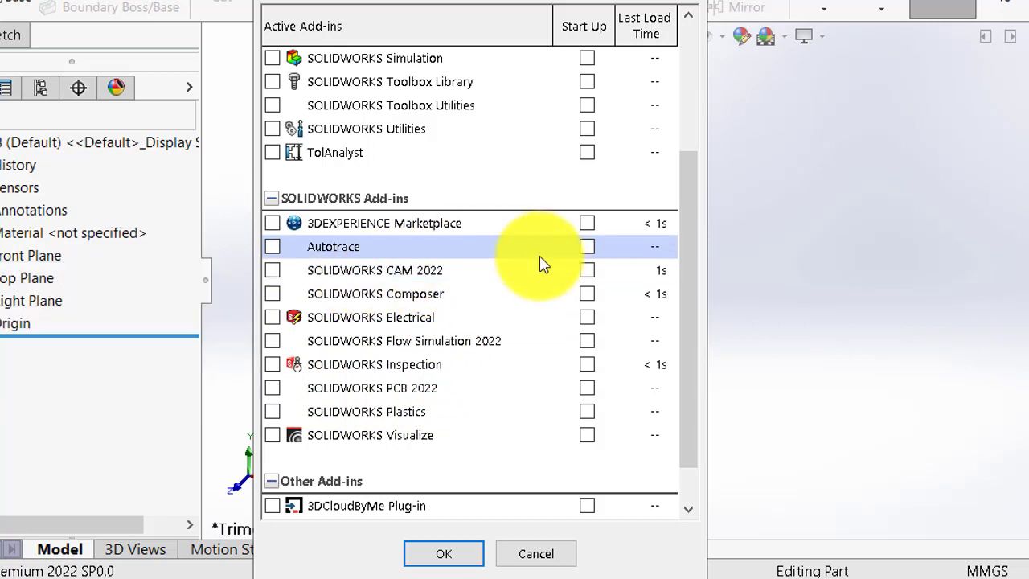
{"action": "left_click_drag", "start_coordinate": [690, 223], "coordinate": [688, 72]}
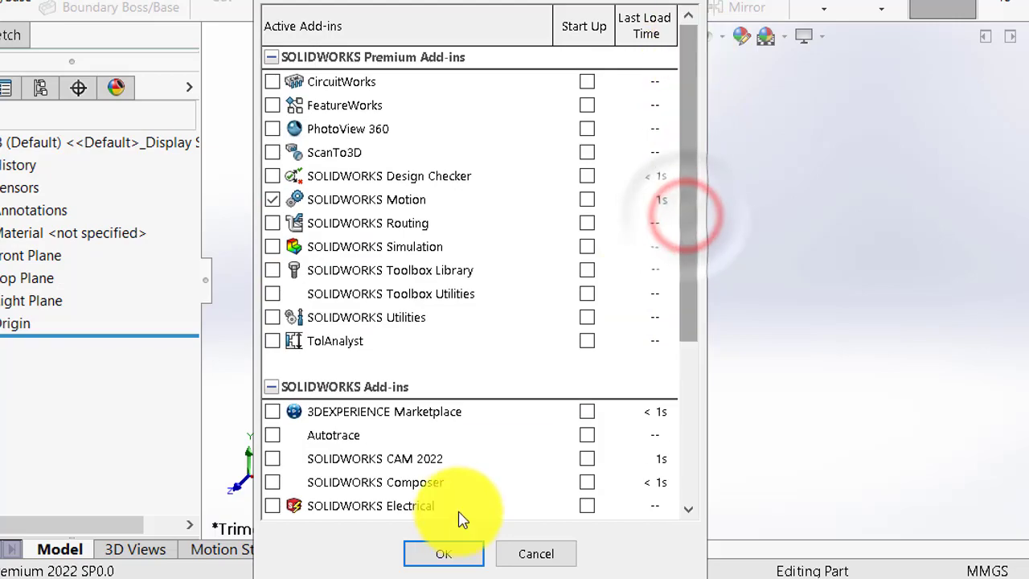
{"action": "left_click", "coordinate": [440, 553]}
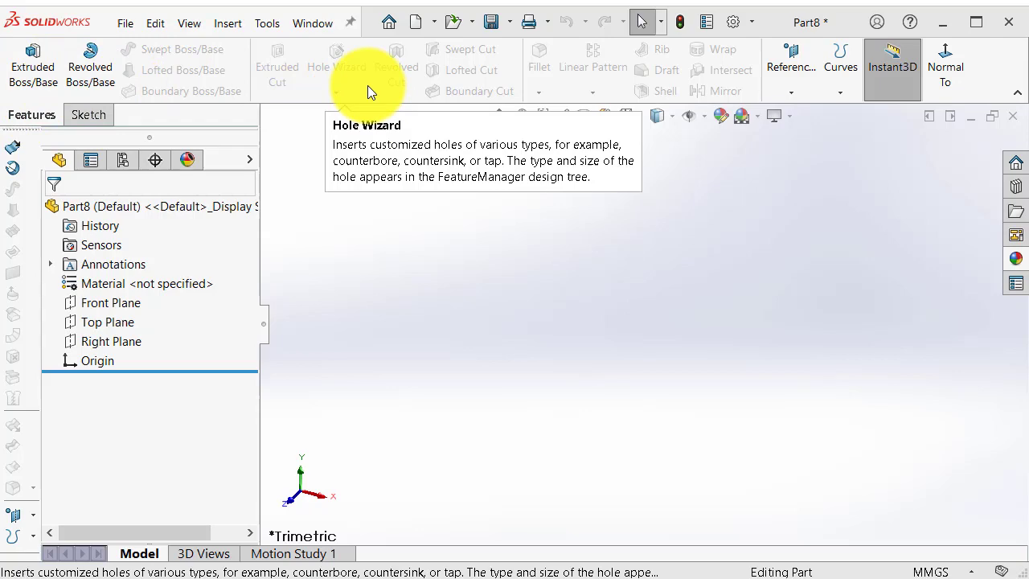
Step: Show the Sketch tab commands and bring up the View Orientation cube
{"action": "left_click", "coordinate": [105, 117]}
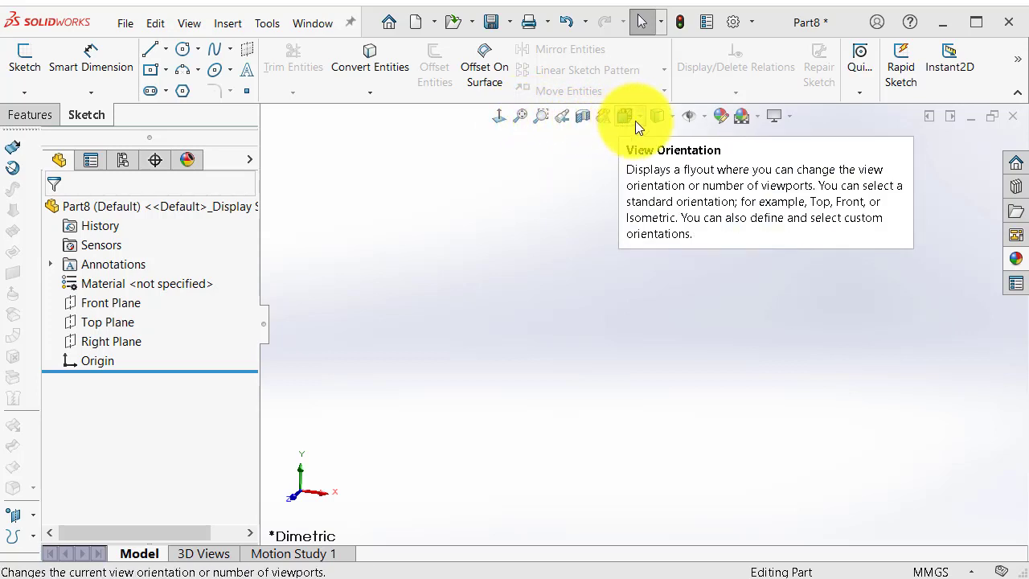
{"action": "left_click", "coordinate": [637, 120]}
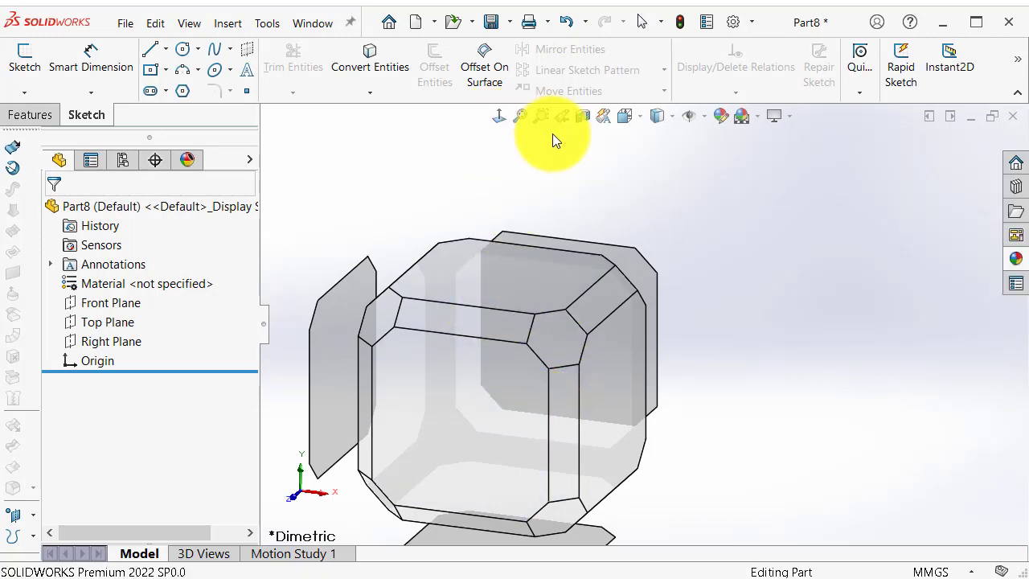
Step: Through Customize's Commands tab, add Normal To at the end of the heads-up view toolbar
{"action": "right_click", "coordinate": [767, 79]}
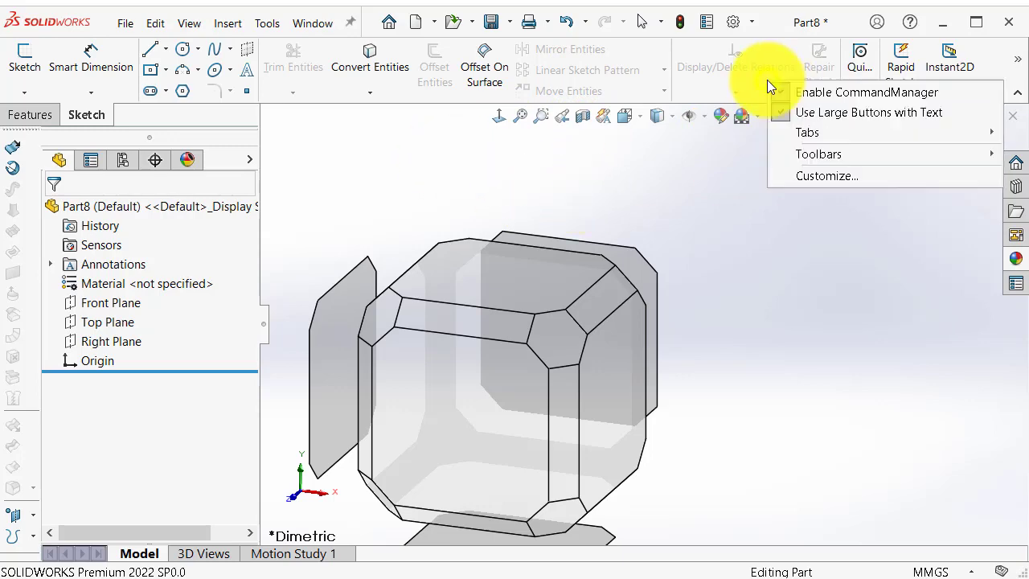
{"action": "left_click", "coordinate": [792, 180]}
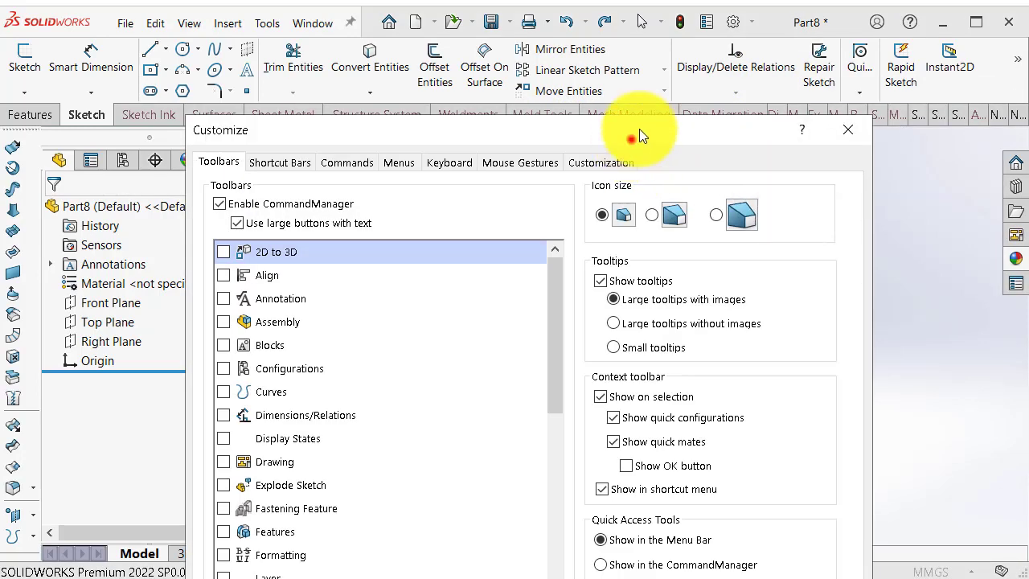
{"action": "left_click_drag", "start_coordinate": [704, 28], "coordinate": [705, 32]}
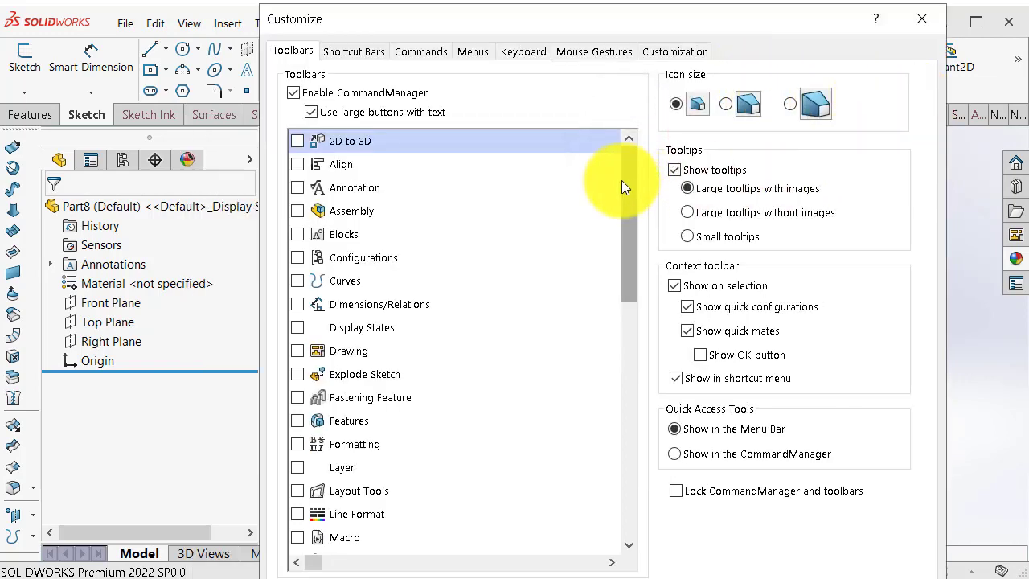
{"action": "left_click", "coordinate": [416, 53]}
{"action": "type", "text": "no"}
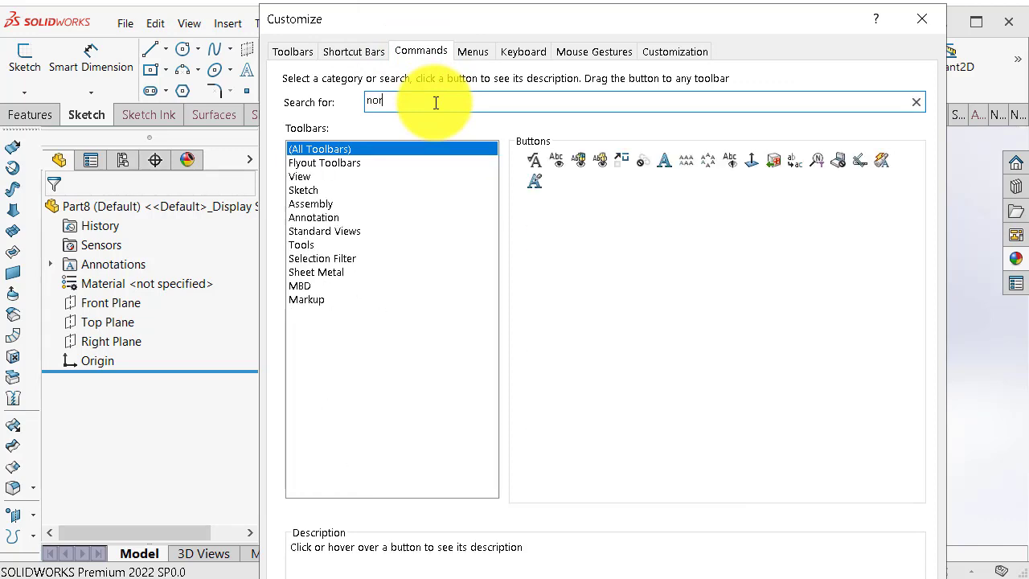
{"action": "type", "text": "rm"}
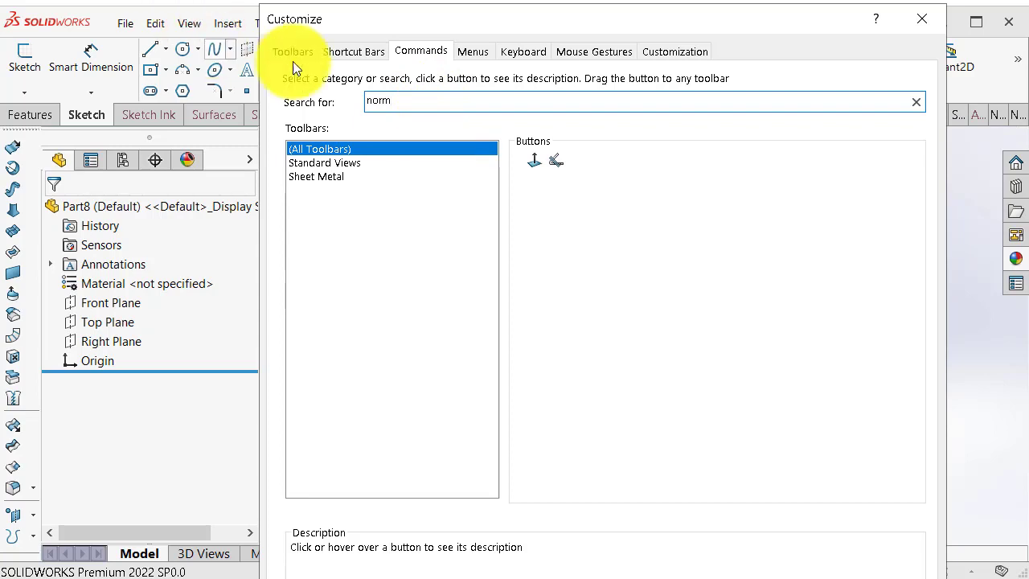
{"action": "left_click_drag", "start_coordinate": [721, 14], "coordinate": [914, 187]}
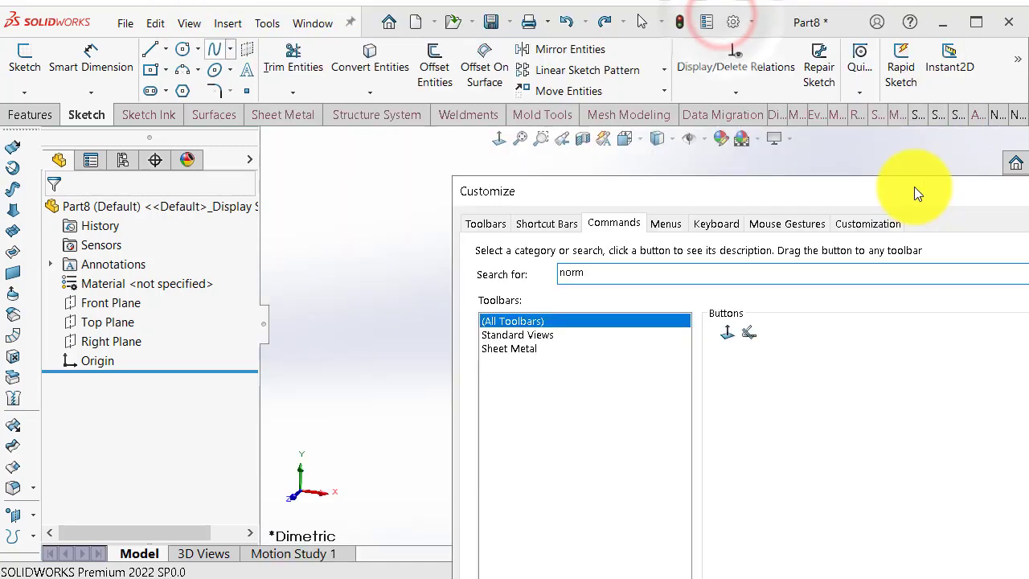
{"action": "mouse_move", "coordinate": [497, 141]}
{"action": "left_mouse_down"}
{"action": "mouse_move", "coordinate": [785, 338]}
{"action": "mouse_move", "coordinate": [489, 143]}
{"action": "mouse_move", "coordinate": [805, 148]}
{"action": "left_mouse_up"}
{"action": "left_click_drag", "start_coordinate": [908, 195], "coordinate": [712, 123]}
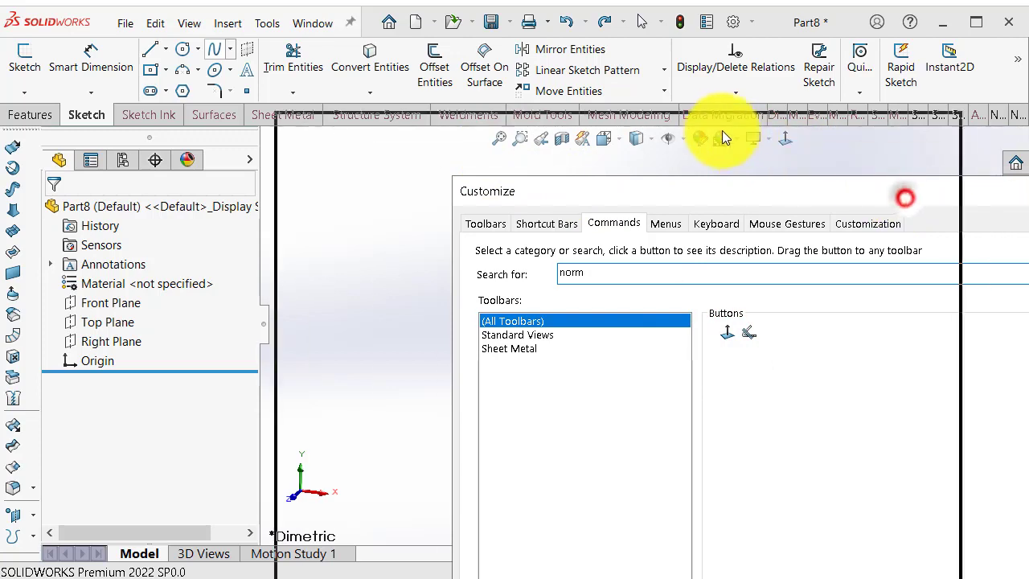
{"action": "left_click", "coordinate": [929, 123]}
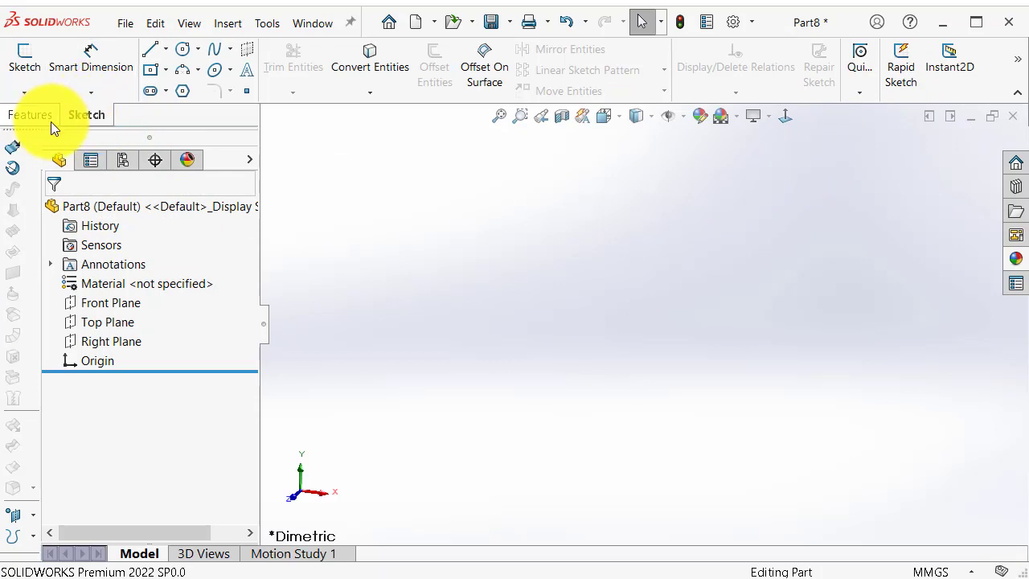
Step: Switch from the Features tab back to Sketch and start the Point tool
{"action": "mouse_move", "coordinate": [67, 126]}
{"action": "left_mouse_down"}
{"action": "mouse_move", "coordinate": [32, 129]}
{"action": "mouse_move", "coordinate": [68, 111]}
{"action": "left_mouse_up"}
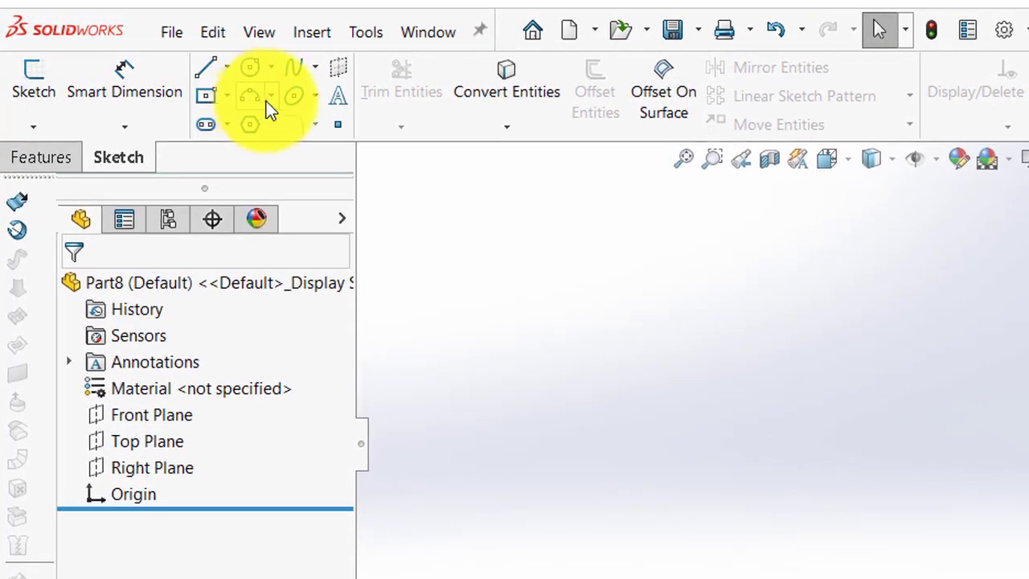
{"action": "left_click", "coordinate": [45, 164]}
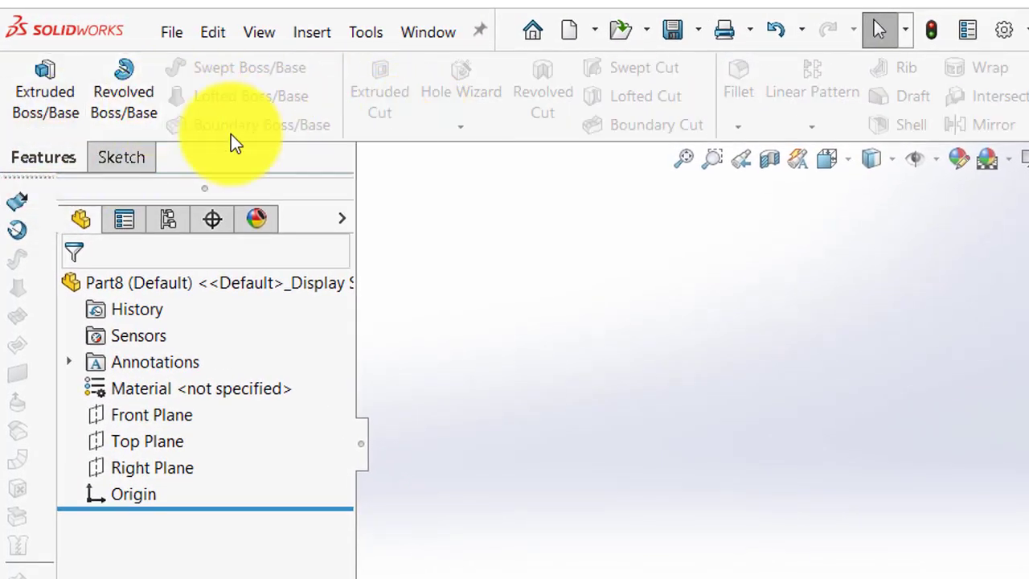
{"action": "left_click", "coordinate": [116, 157]}
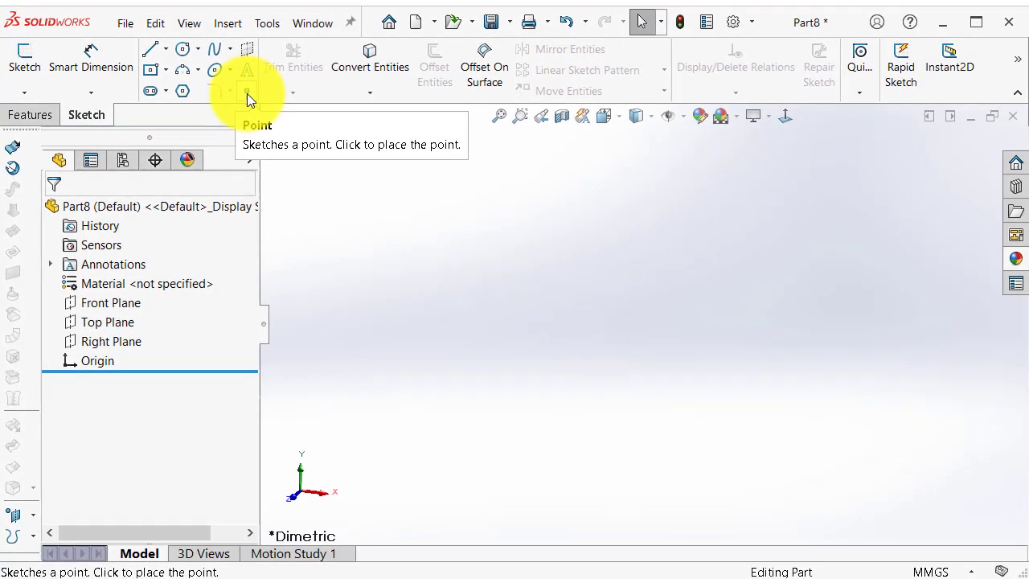
{"action": "left_click", "coordinate": [247, 93]}
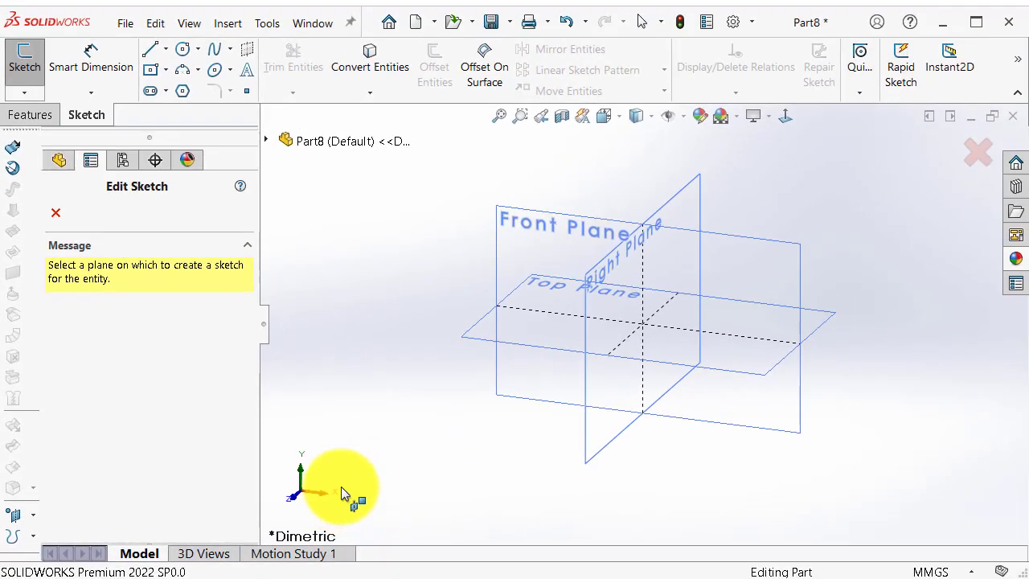
Step: Sketch on the Front Plane and place a point at X 1, Y 1
{"action": "left_click", "coordinate": [552, 229]}
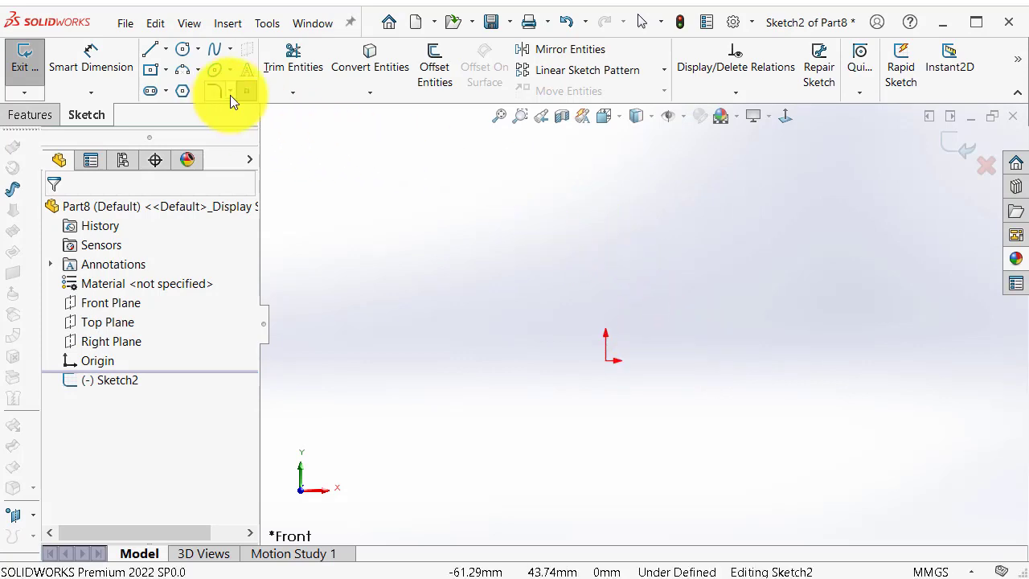
{"action": "left_click", "coordinate": [638, 315]}
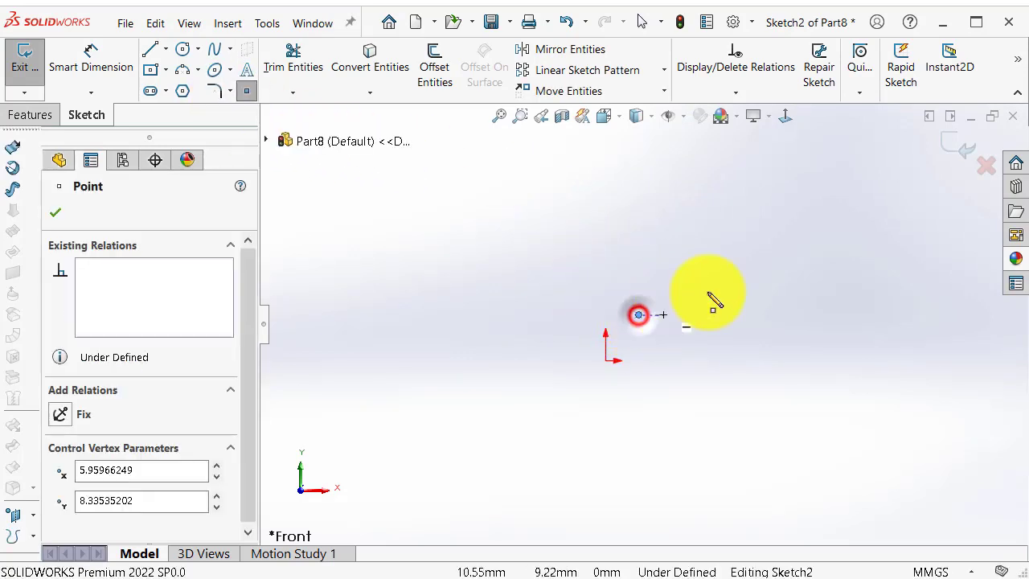
{"action": "left_click", "coordinate": [780, 224]}
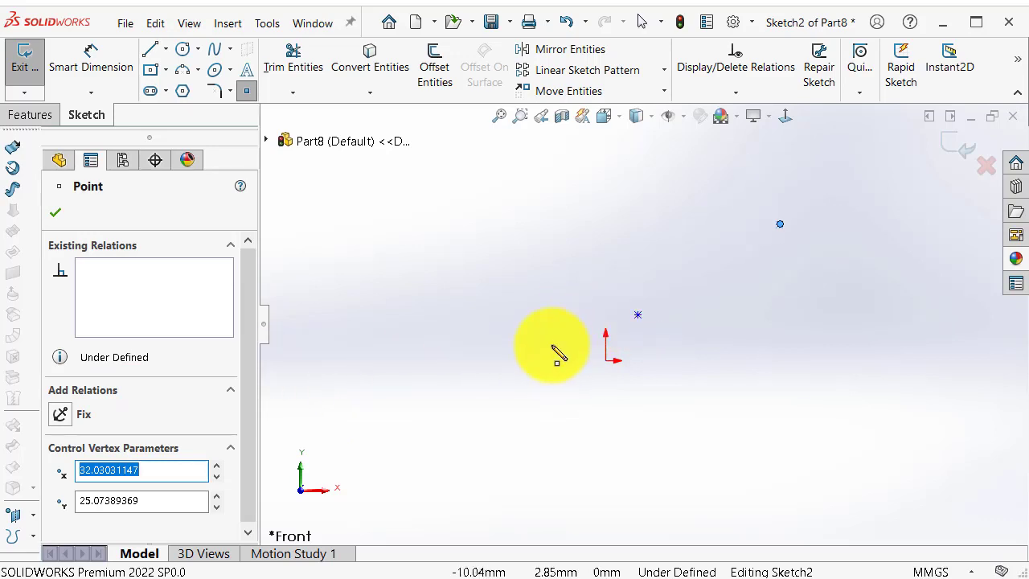
{"action": "double_click", "coordinate": [161, 474]}
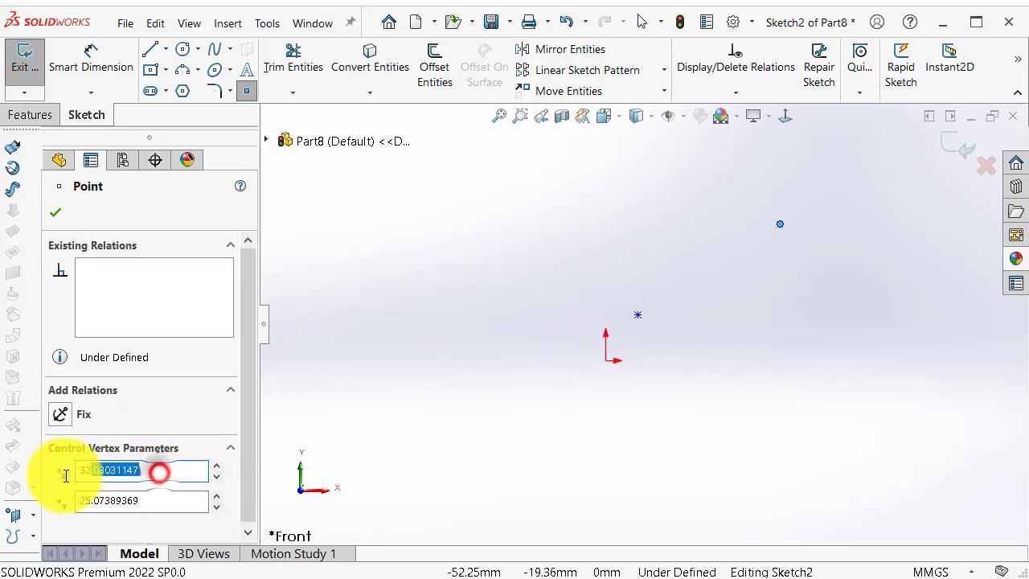
{"action": "type", "text": "1"}
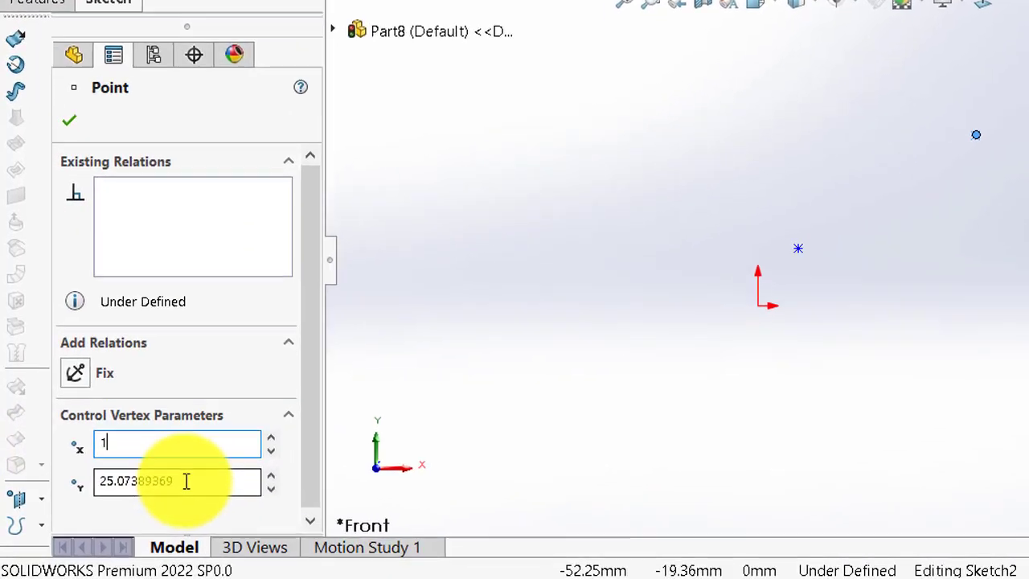
{"action": "double_click", "coordinate": [149, 500]}
{"action": "type", "text": "1"}
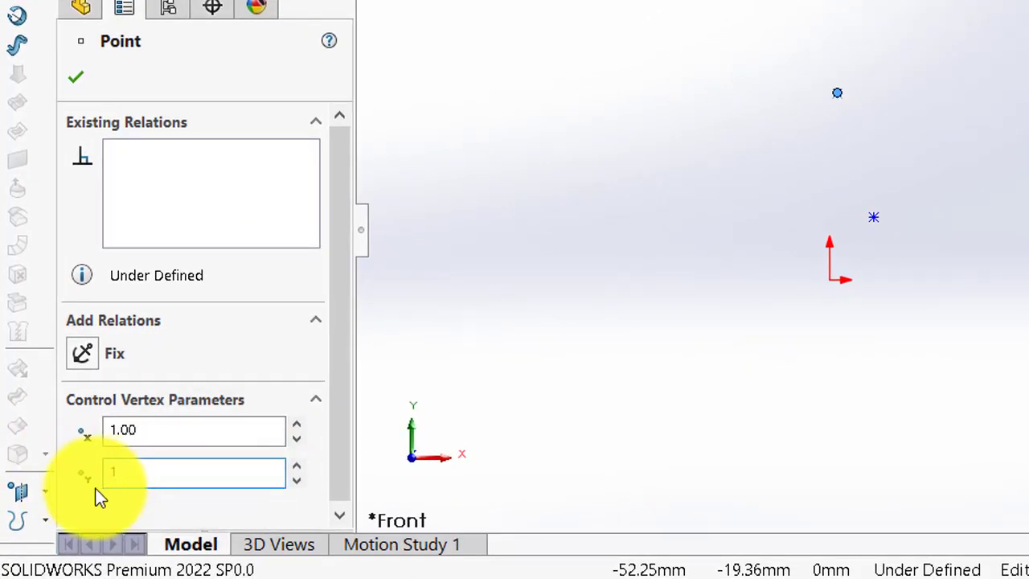
{"action": "left_click", "coordinate": [68, 506]}
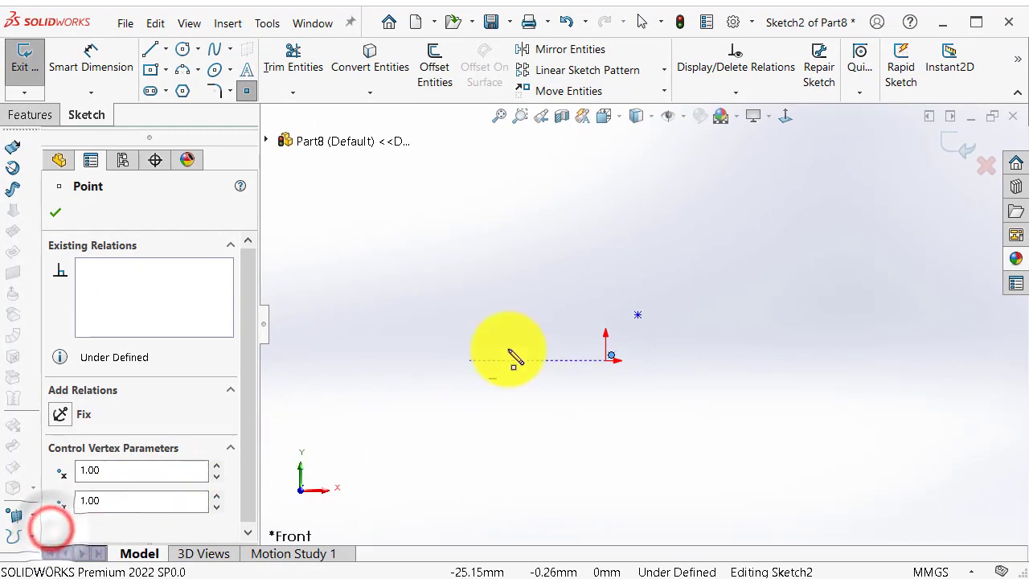
{"action": "scroll", "coordinate": [650, 356], "scroll_direction": "down", "scroll_amount": 5}
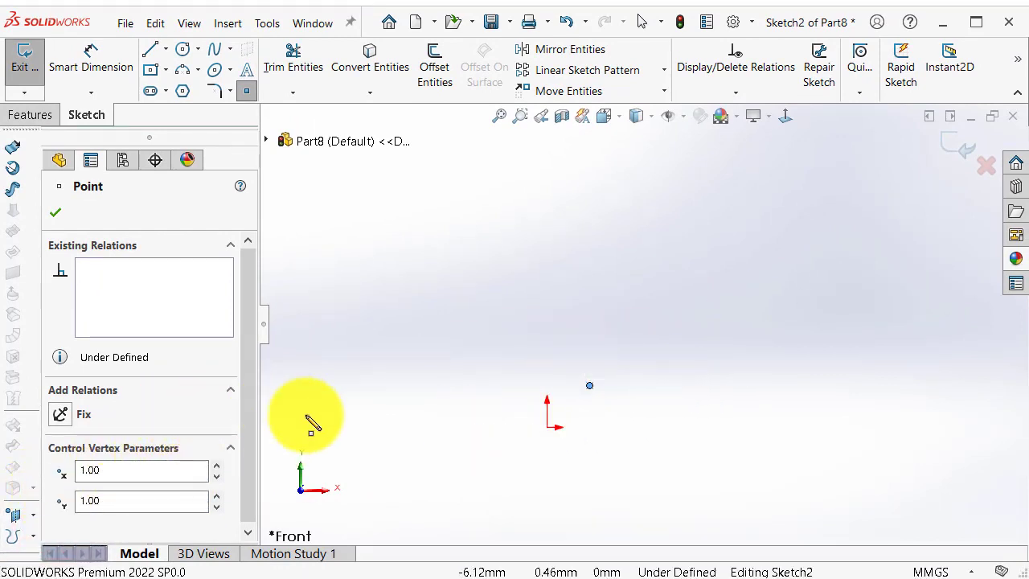
Step: Place another Front Plane point at X 4, Y 8 and exit the Point tool
{"action": "double_click", "coordinate": [129, 472]}
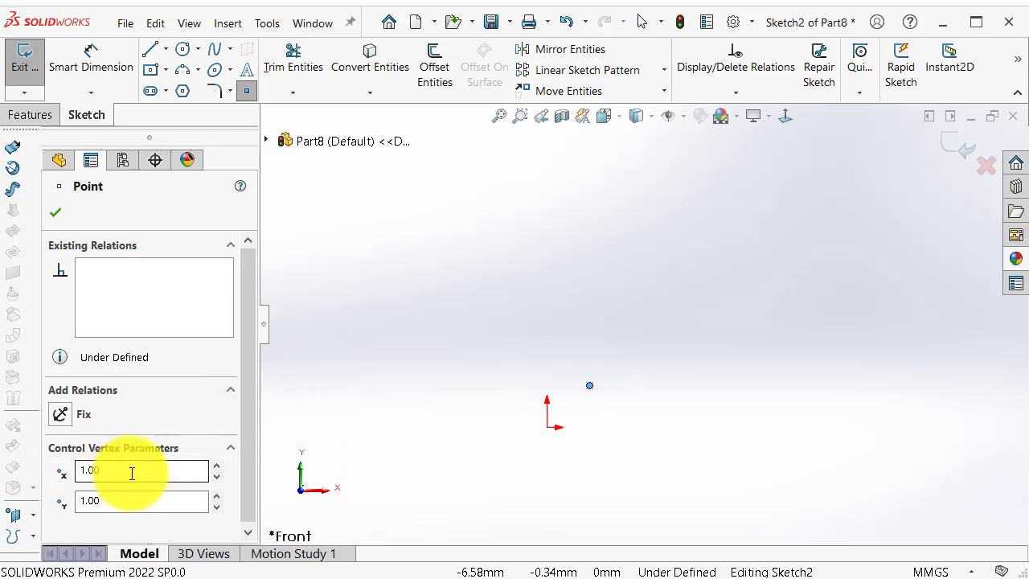
{"action": "scroll", "coordinate": [641, 338], "scroll_direction": "up", "scroll_amount": 2}
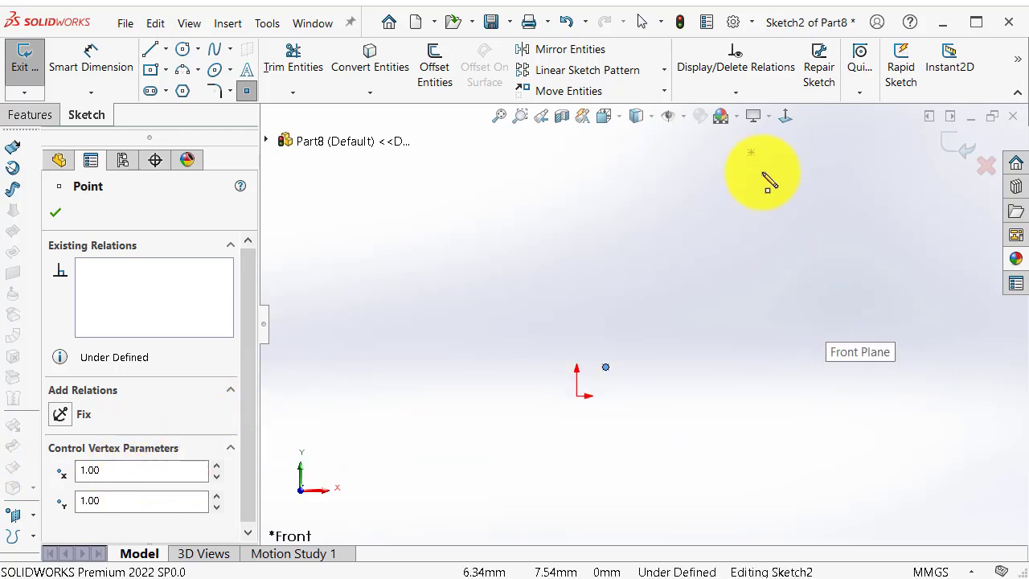
{"action": "left_click", "coordinate": [750, 152]}
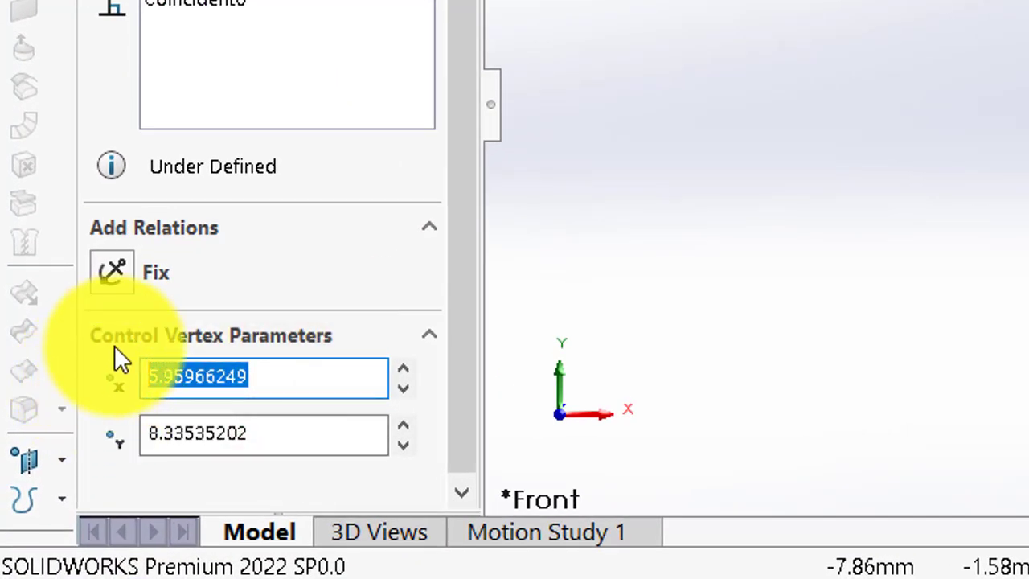
{"action": "type", "text": "4"}
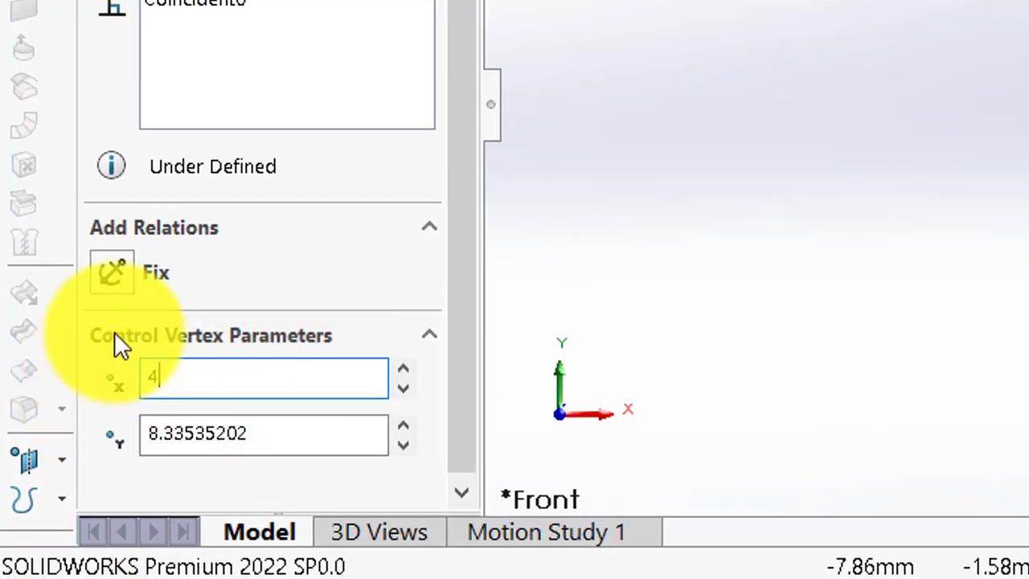
{"action": "left_click_drag", "start_coordinate": [281, 434], "coordinate": [93, 434]}
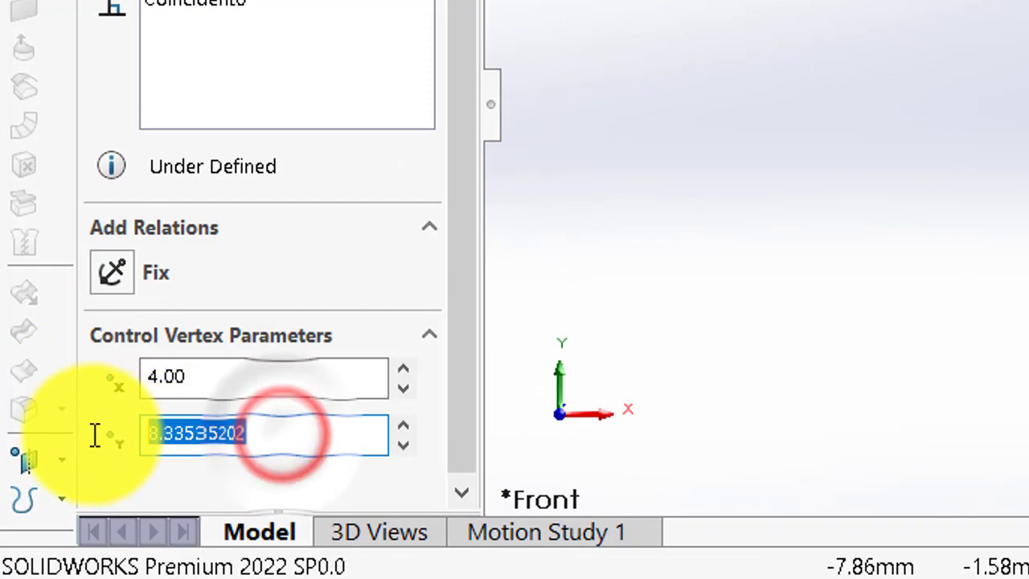
{"action": "type", "text": "8"}
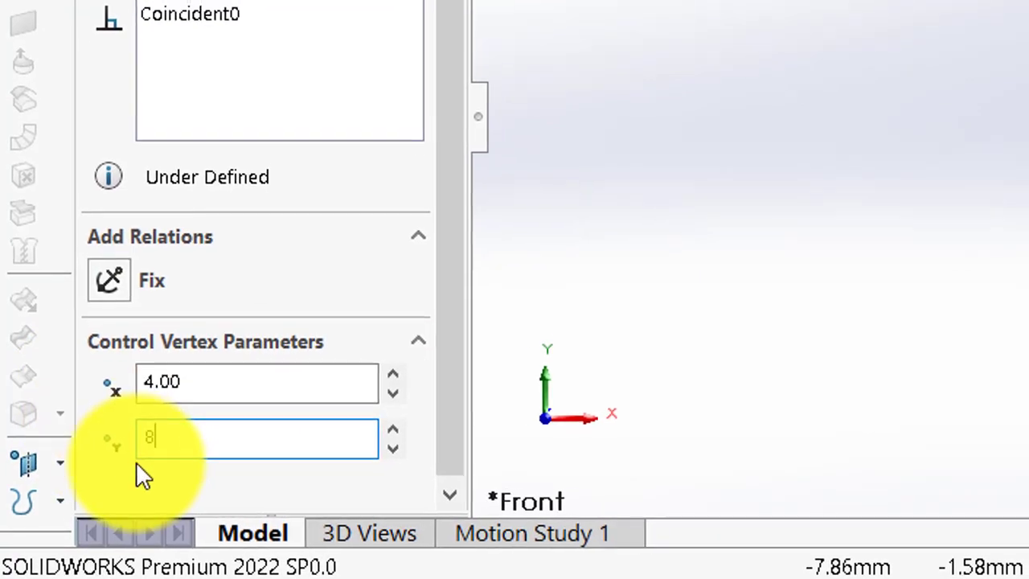
{"action": "left_click", "coordinate": [65, 524]}
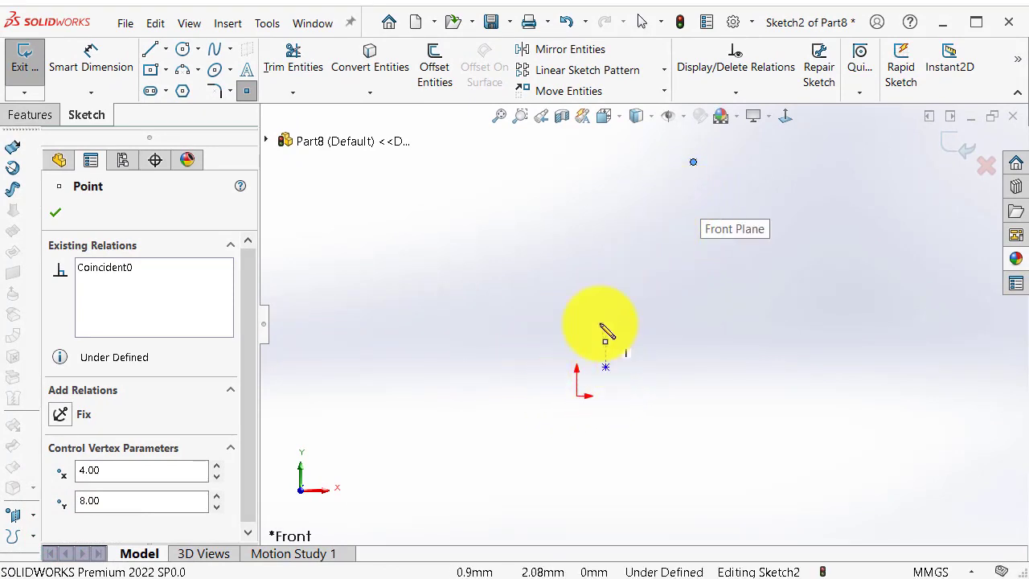
{"action": "scroll", "coordinate": [683, 217], "scroll_direction": "up", "scroll_amount": 1}
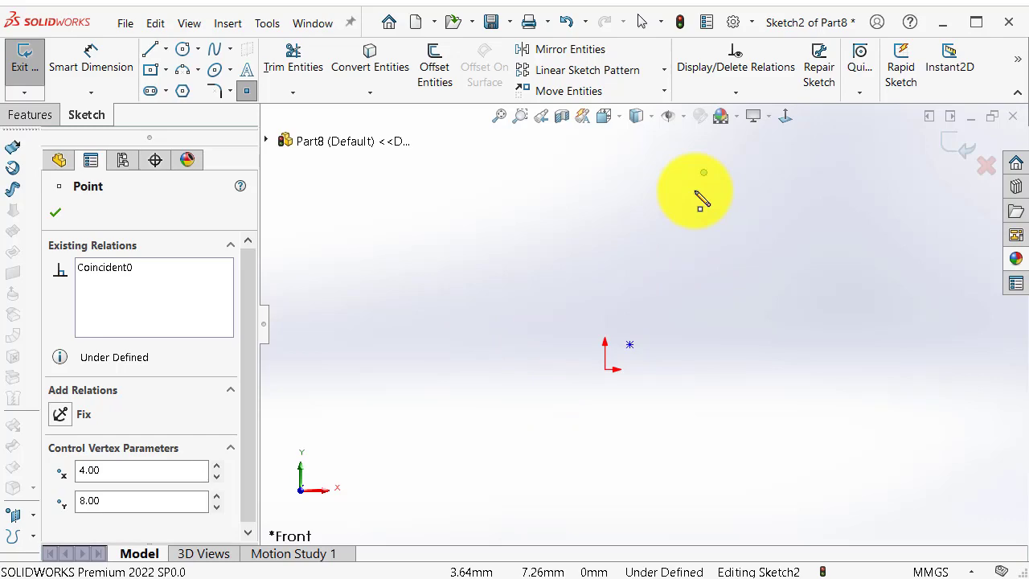
{"action": "key", "text": "Escape"}
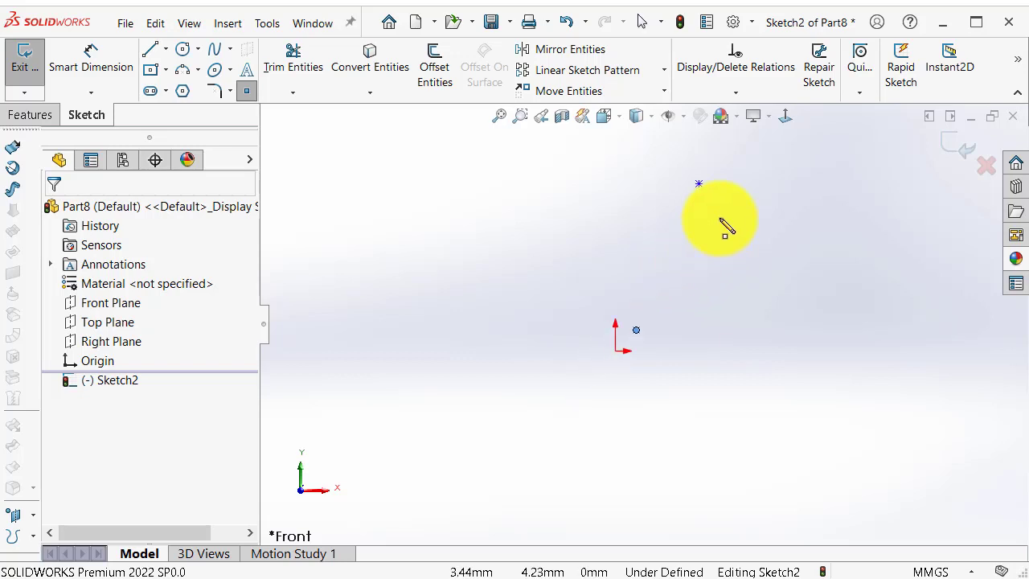
{"action": "left_click", "coordinate": [698, 184]}
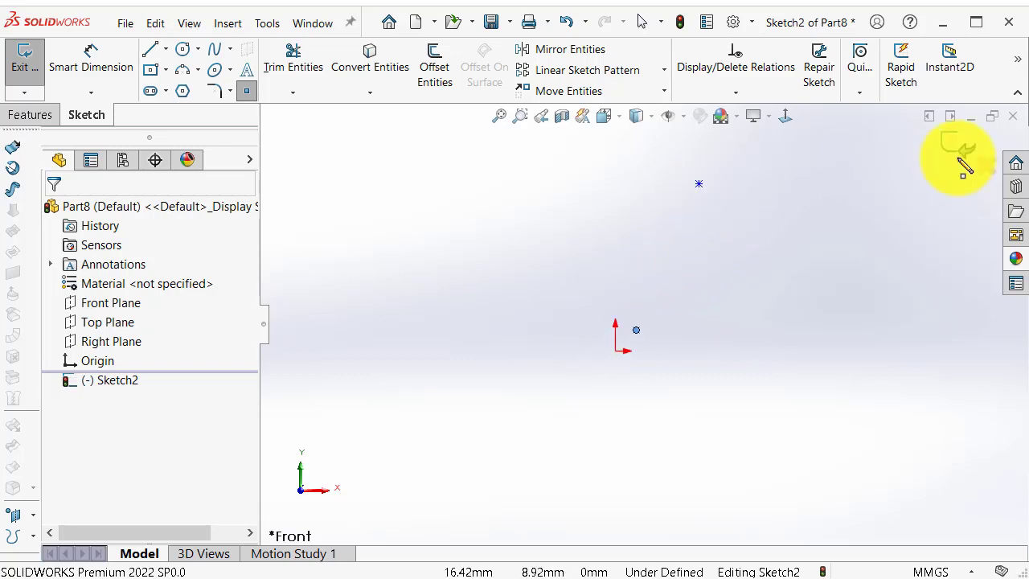